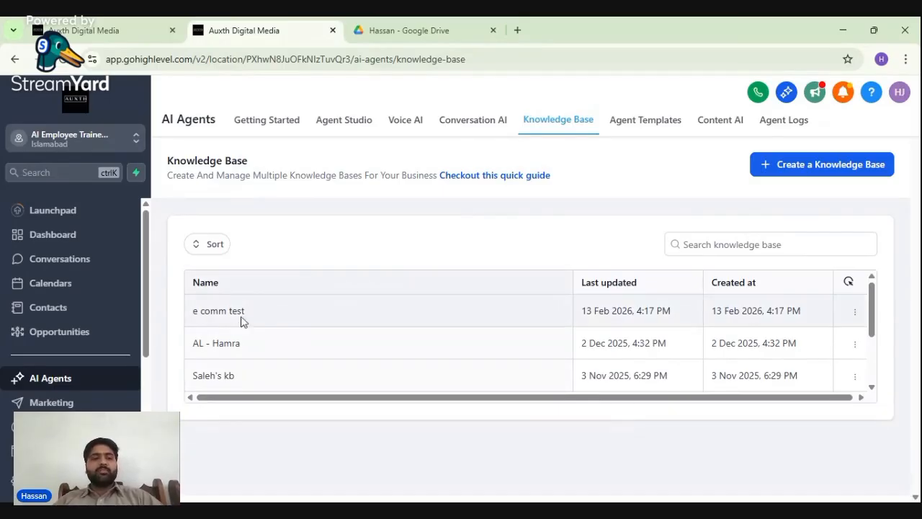
- Start adding a web crawler source to the AL - Hamra knowledge base and search Google for auxth in a new browser tab
click(218, 344)
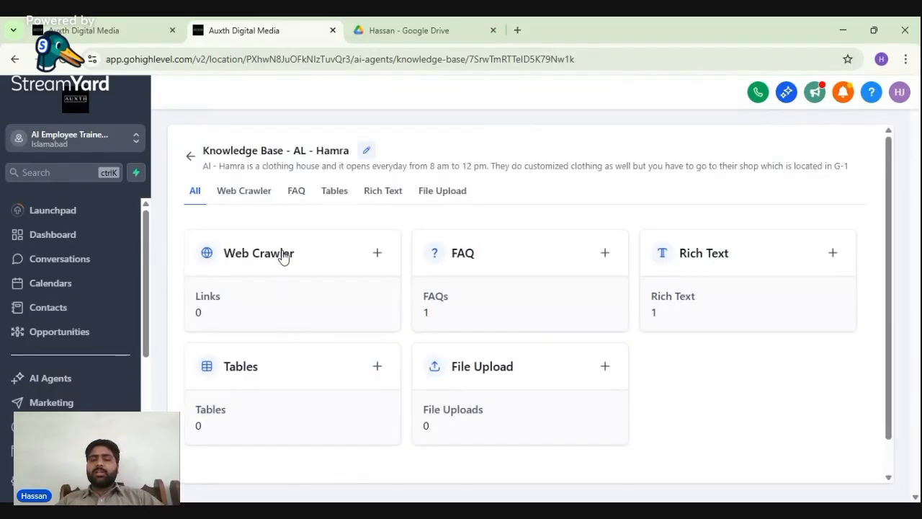
click(379, 257)
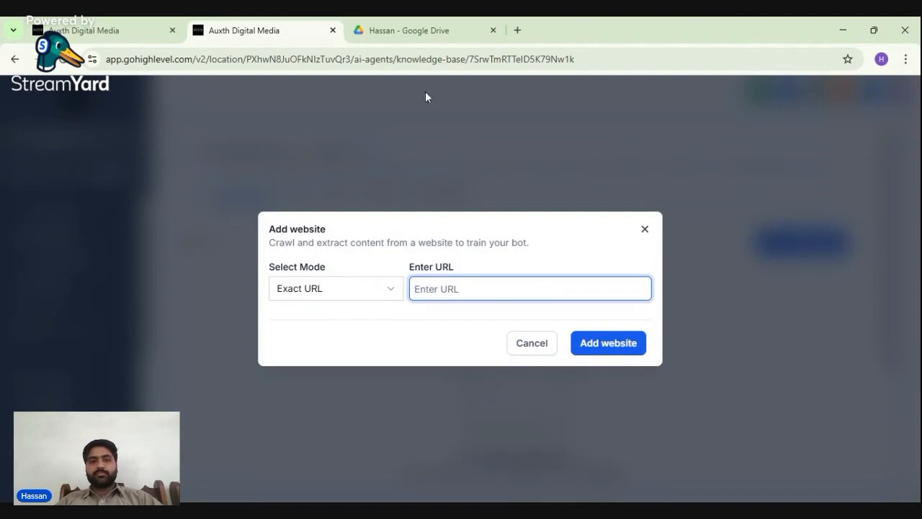
click(517, 31)
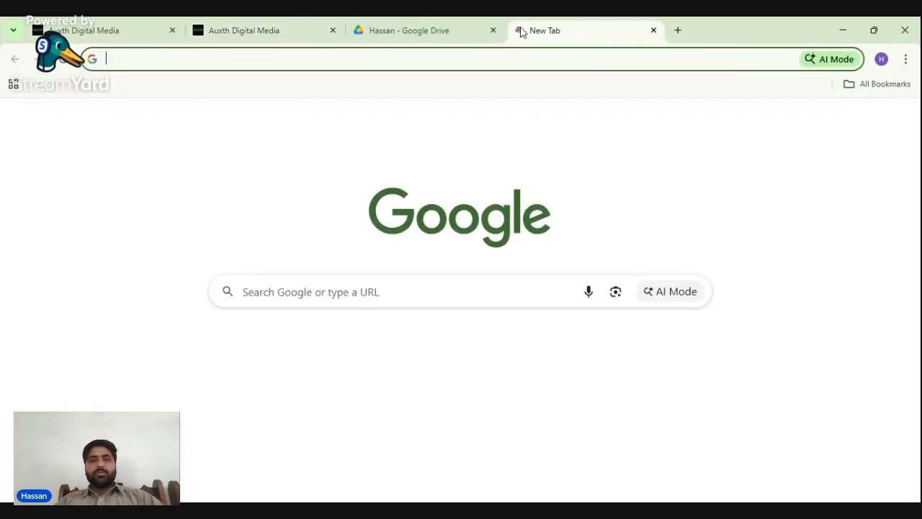
click(342, 291)
text(auxt)
click(249, 321)
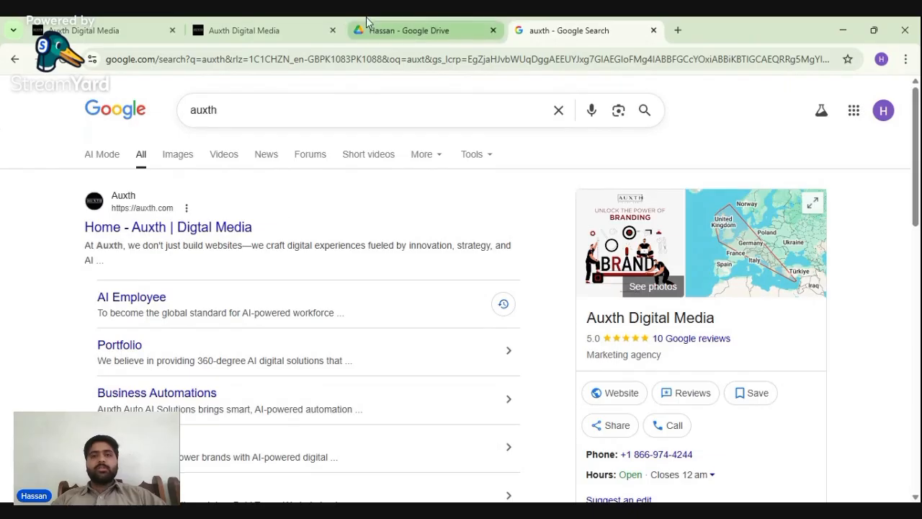
click(252, 29)
text(https://auxth.com/)
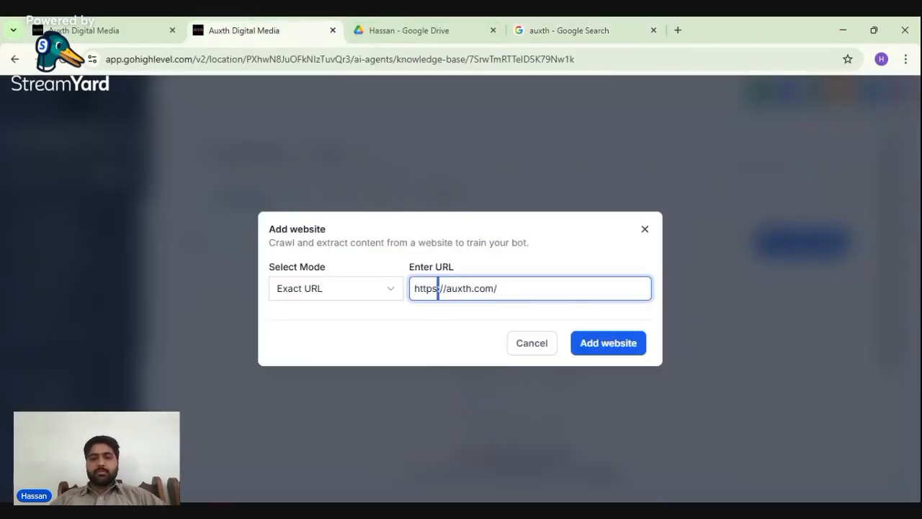
click(313, 290)
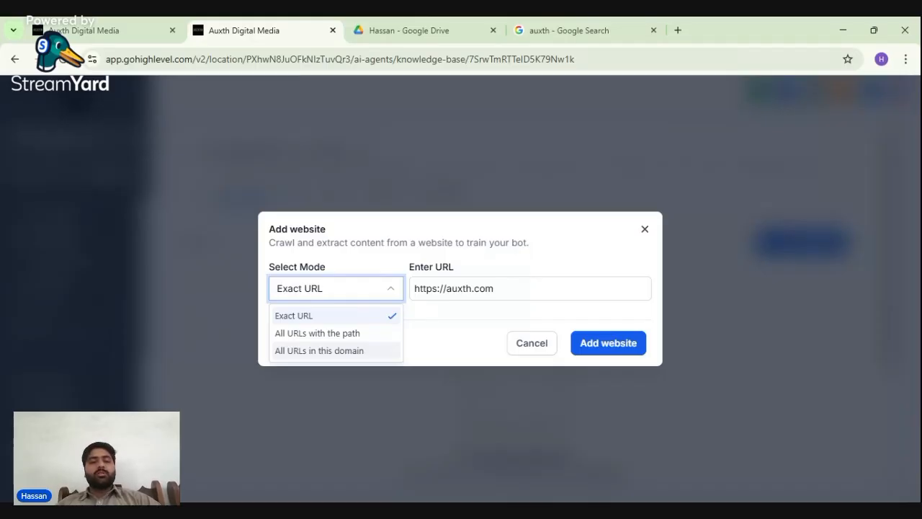
click(335, 320)
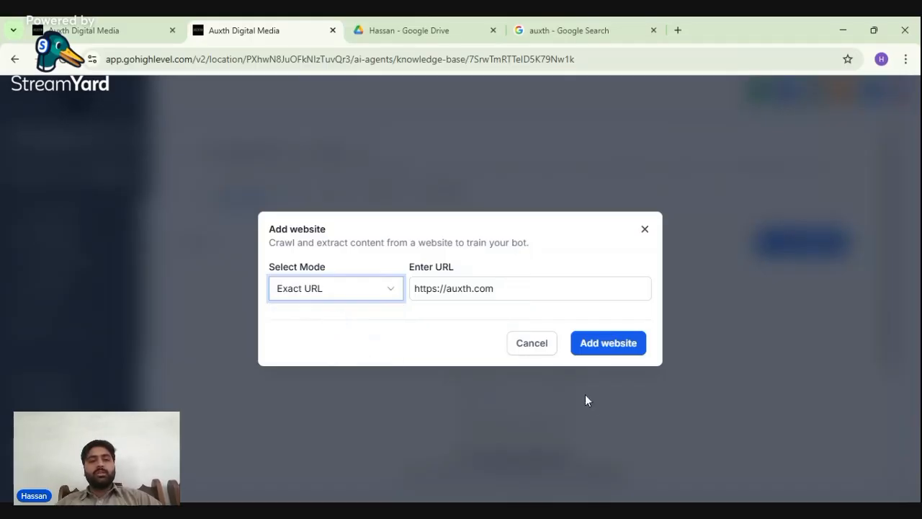
click(606, 344)
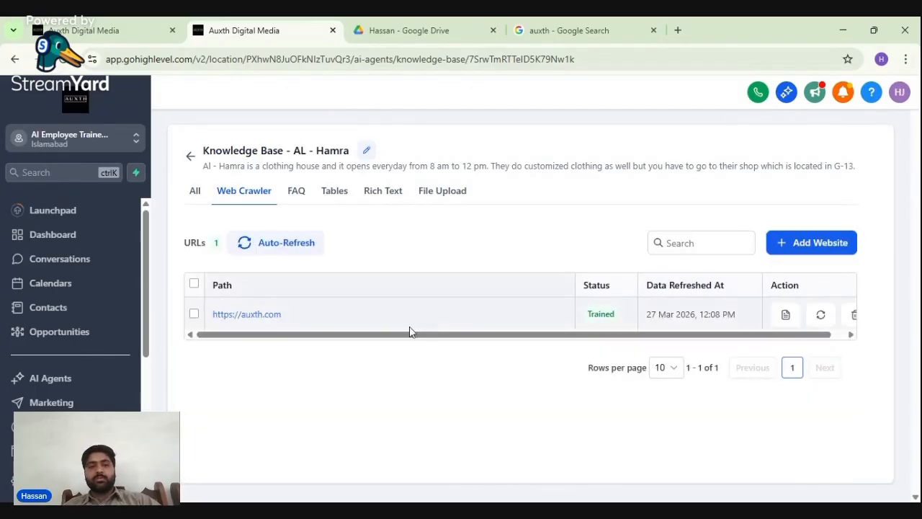
- Examine the crawled auxth.com entry and read through the data scraped from the website
click(194, 314)
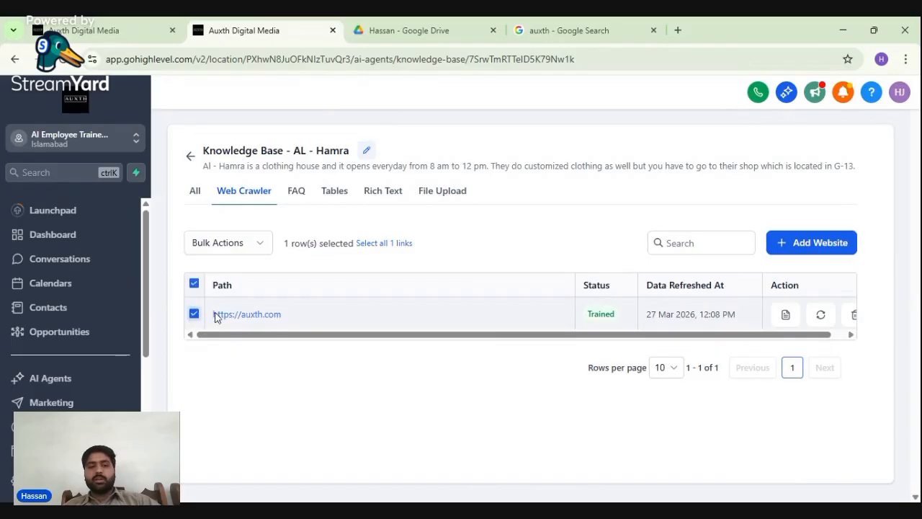
scroll(685, 328, right, 1)
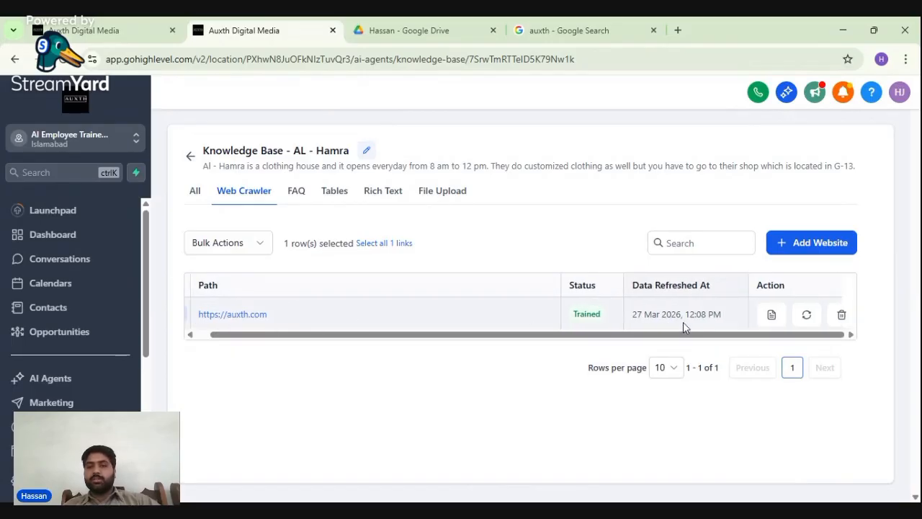
scroll(509, 351, left, 1)
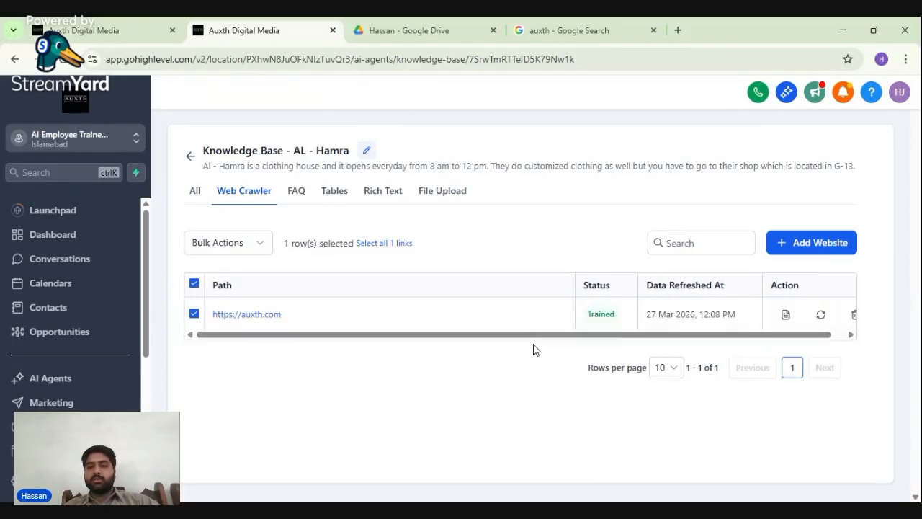
click(786, 315)
scroll(454, 288, down, 3)
scroll(454, 288, down, 20)
scroll(454, 288, down, 20)
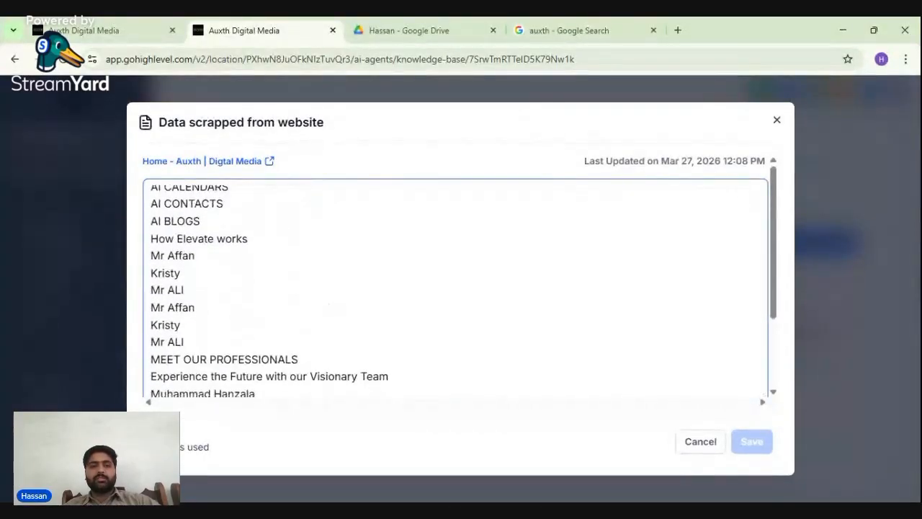
click(778, 120)
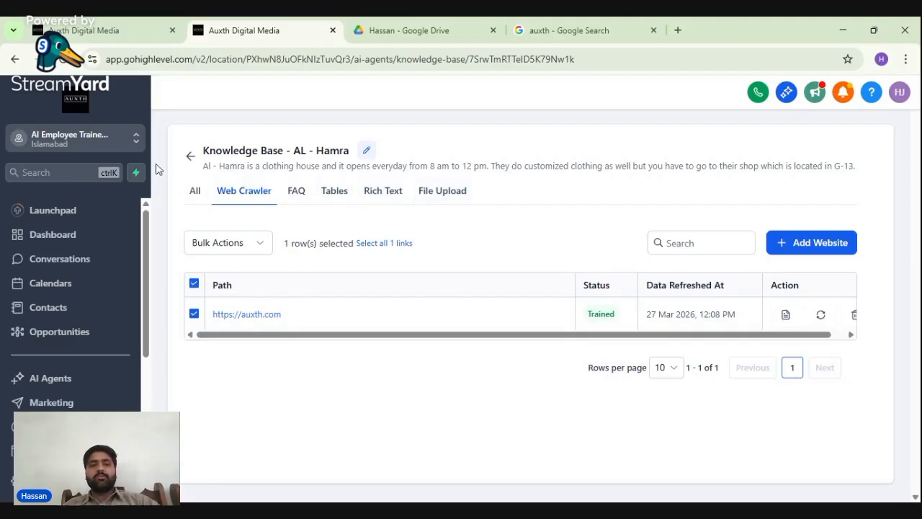
- Leave the knowledge base and open the primary agent Rachel from the Conversation AI agents list
click(191, 159)
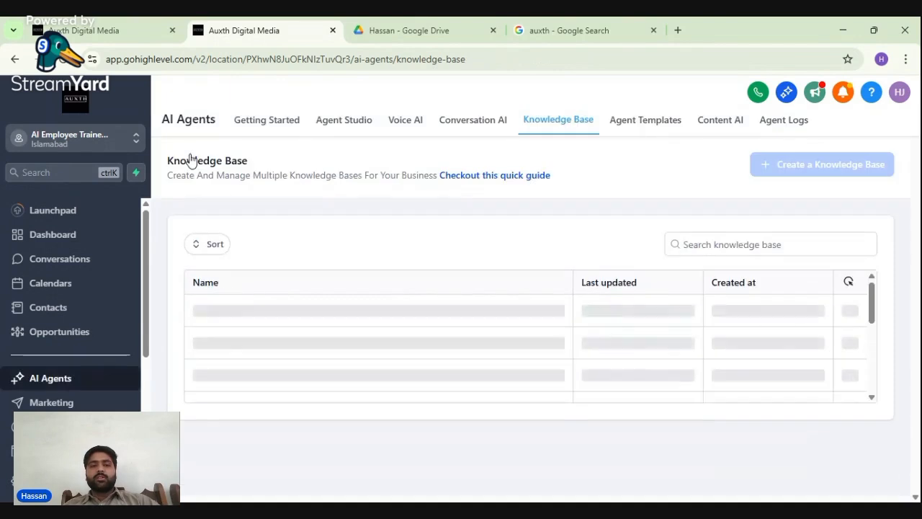
click(454, 127)
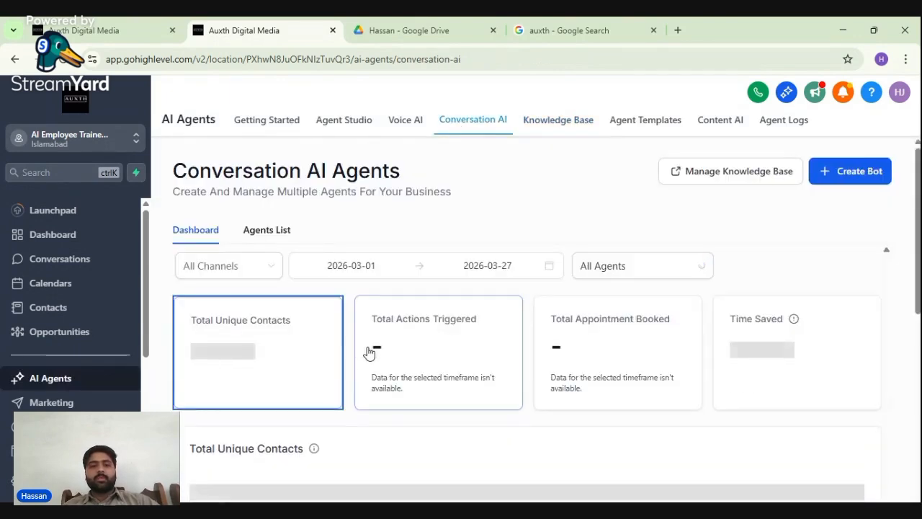
scroll(369, 352, down, 2)
scroll(289, 231, up, 1)
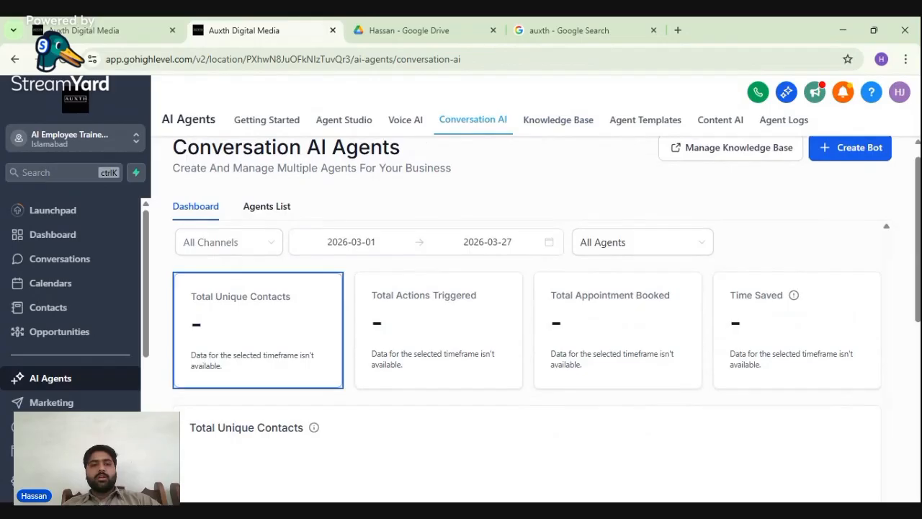
click(266, 206)
scroll(303, 404, down, 1)
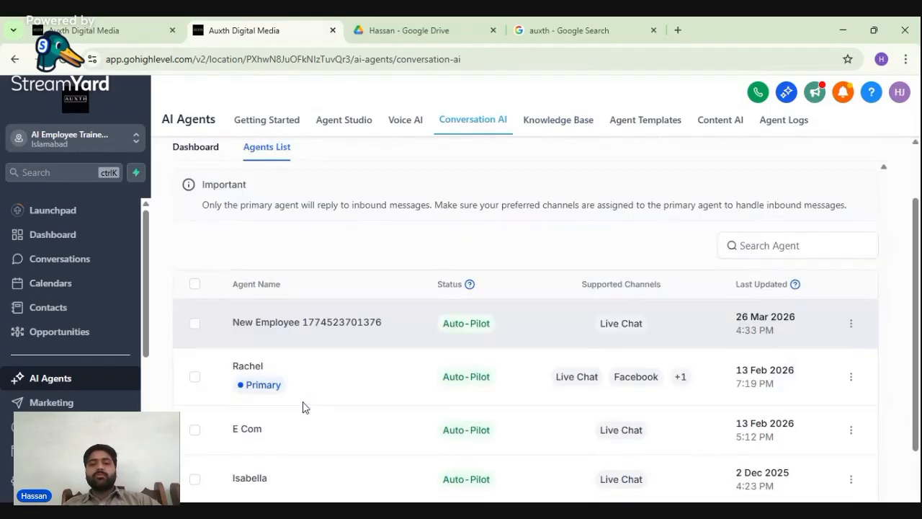
click(249, 366)
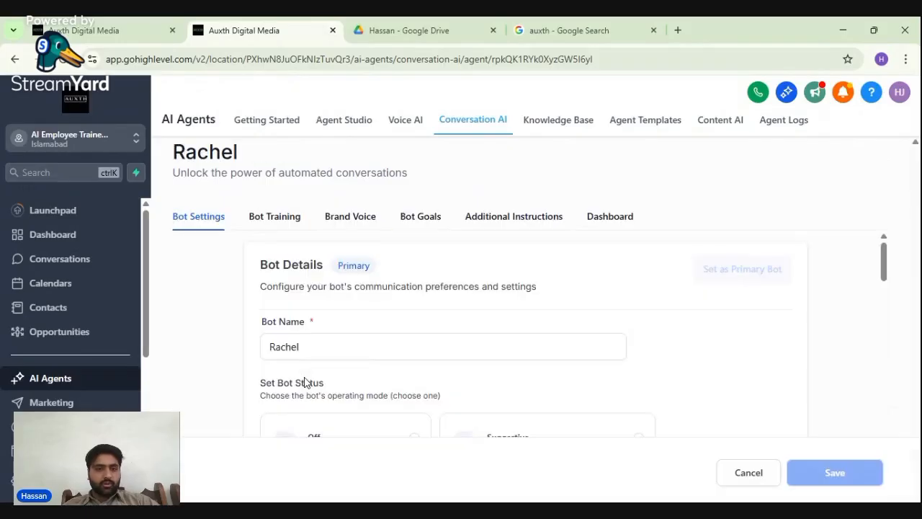
- Enable appointment booking in Rachel's bot goals and assign the first personal calendar offered
scroll(363, 368, down, 5)
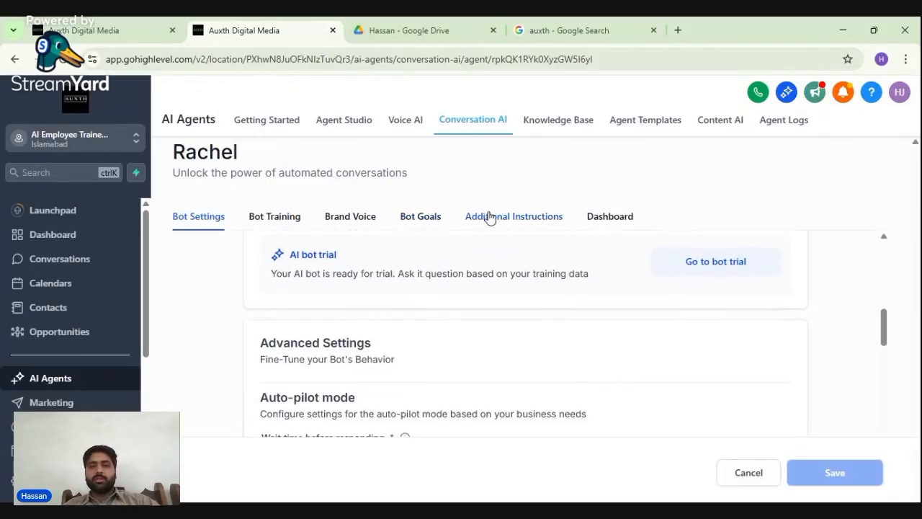
click(423, 216)
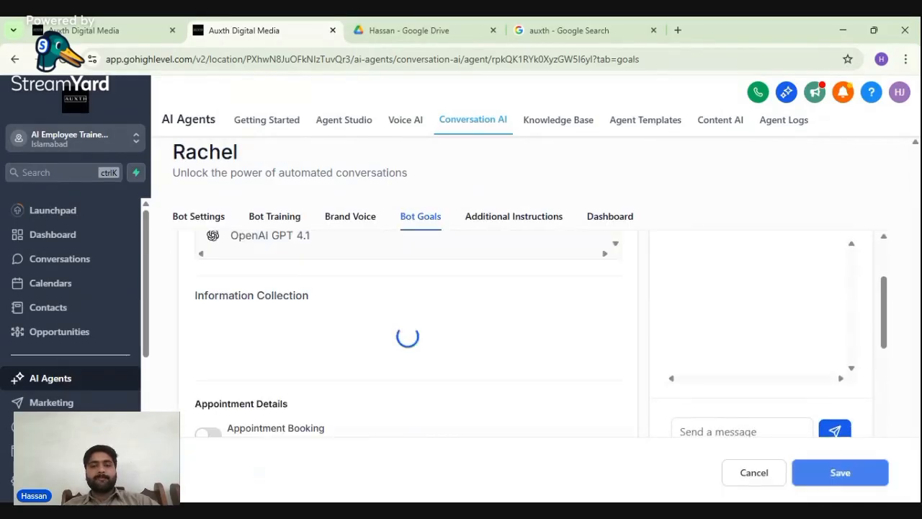
scroll(408, 331, down, 5)
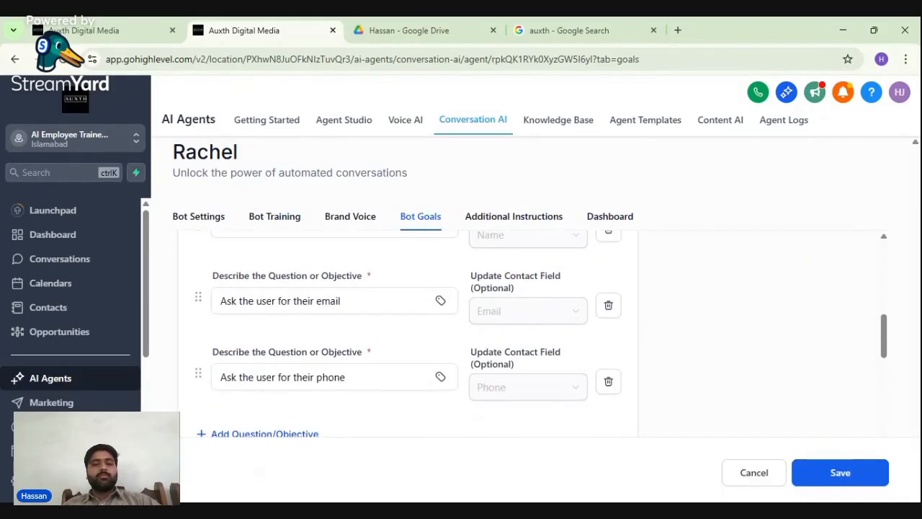
scroll(408, 332, down, 2)
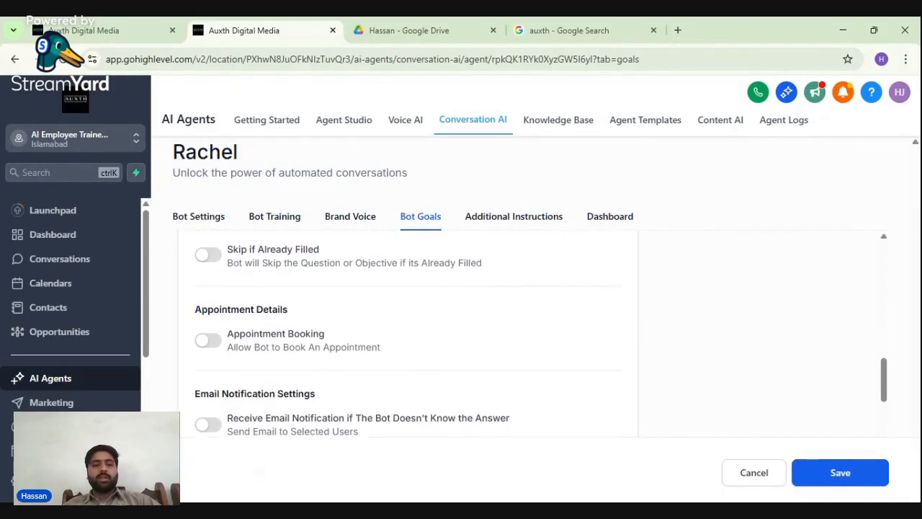
click(211, 346)
click(349, 403)
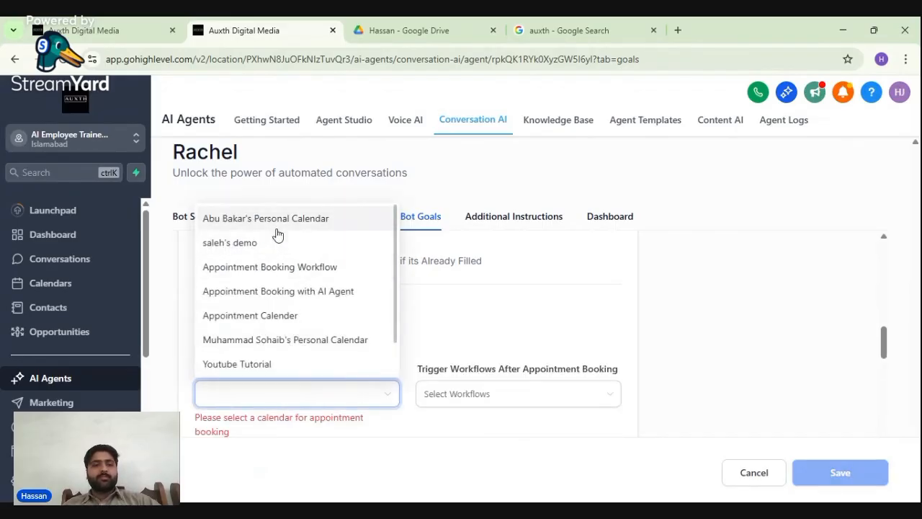
click(273, 216)
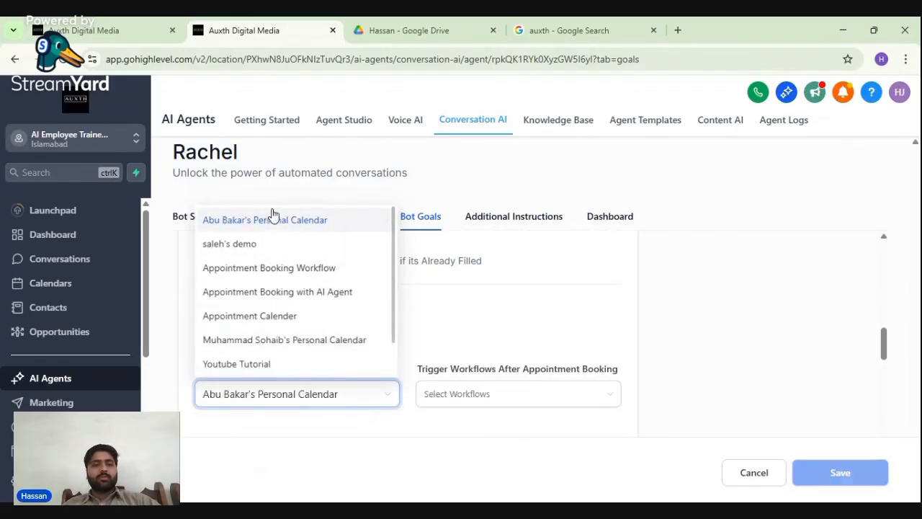
- Set the Copy - Appointment Confirmation + Reminder workflow to trigger after appointment booking and save the bot goals
click(453, 399)
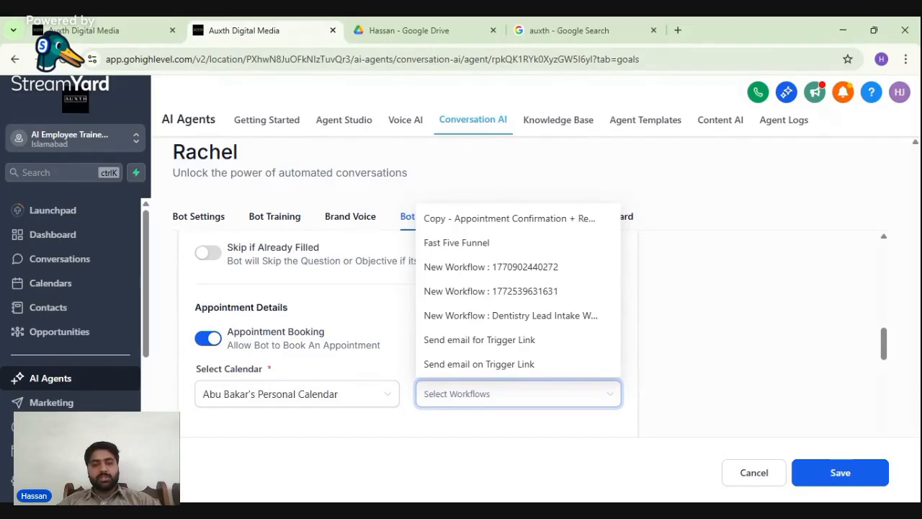
click(482, 224)
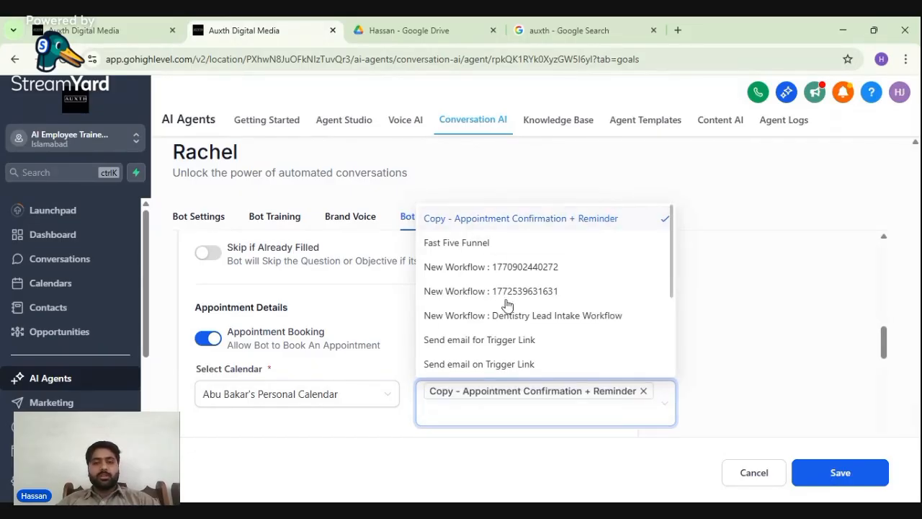
click(388, 330)
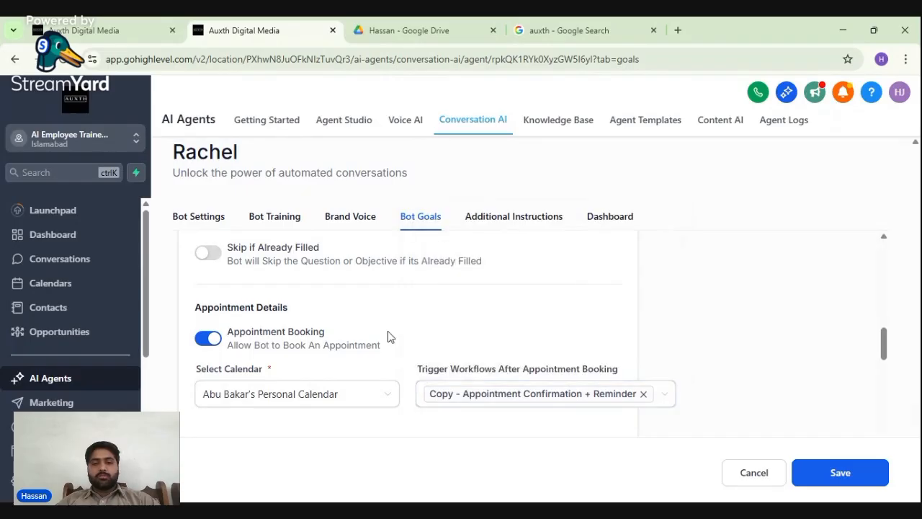
scroll(388, 332, down, 4)
scroll(388, 336, down, 4)
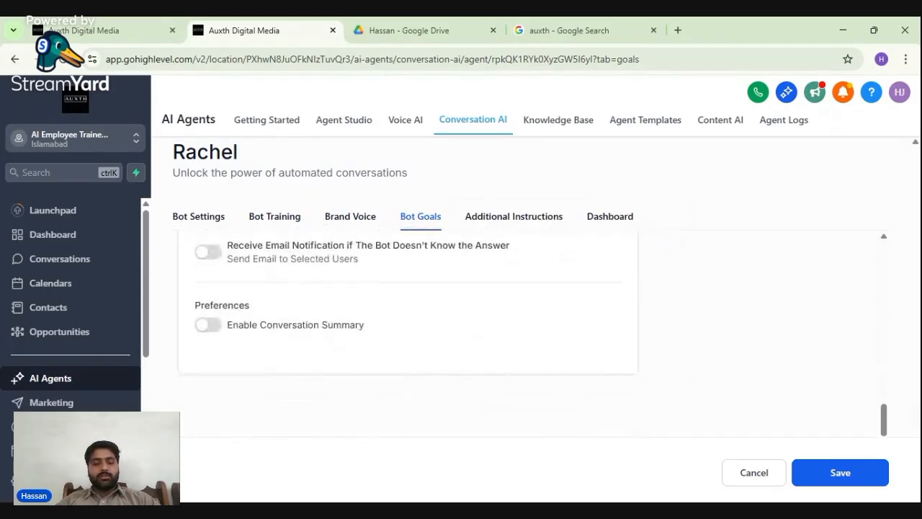
scroll(388, 336, up, 3)
scroll(407, 335, up, 2)
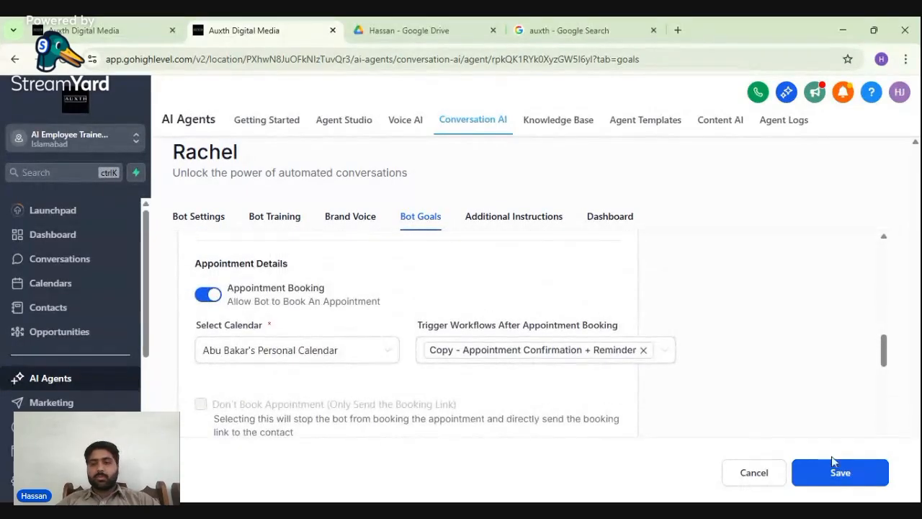
click(832, 484)
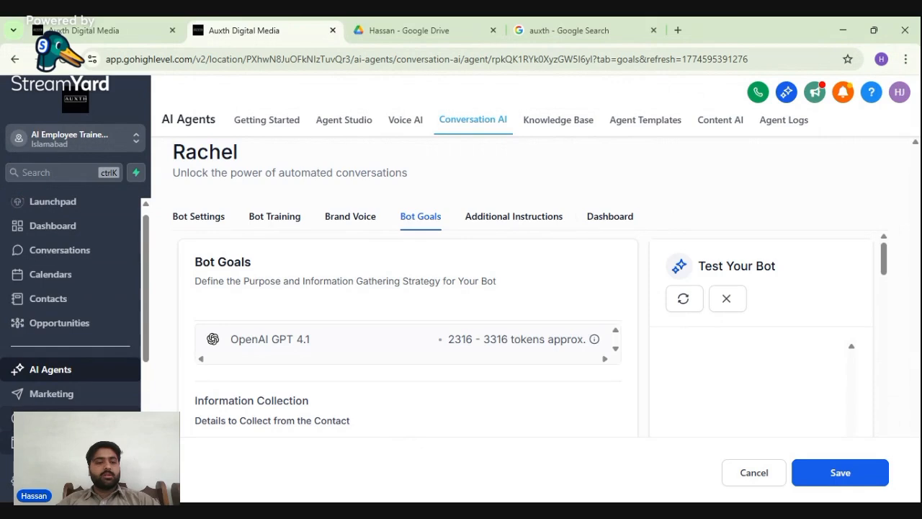
- Create a new All-In-One Chat widget for the website and open its agent settings
click(41, 442)
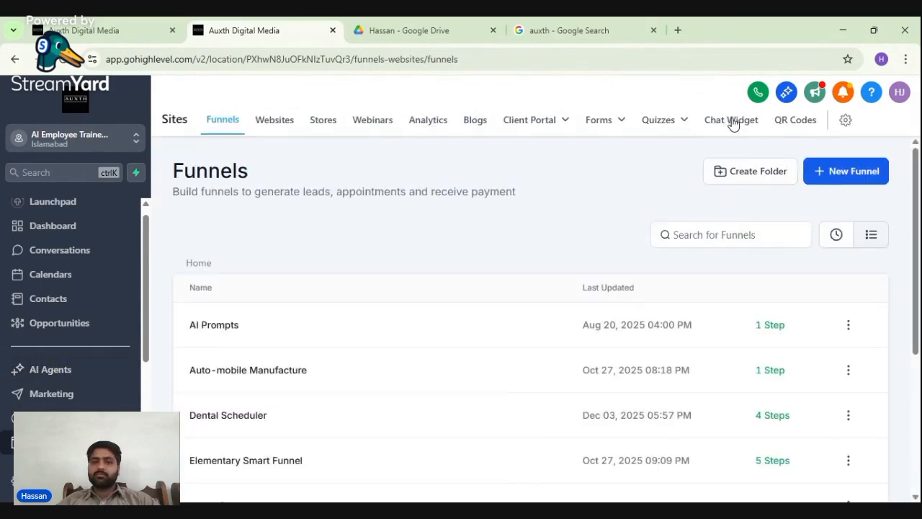
click(731, 121)
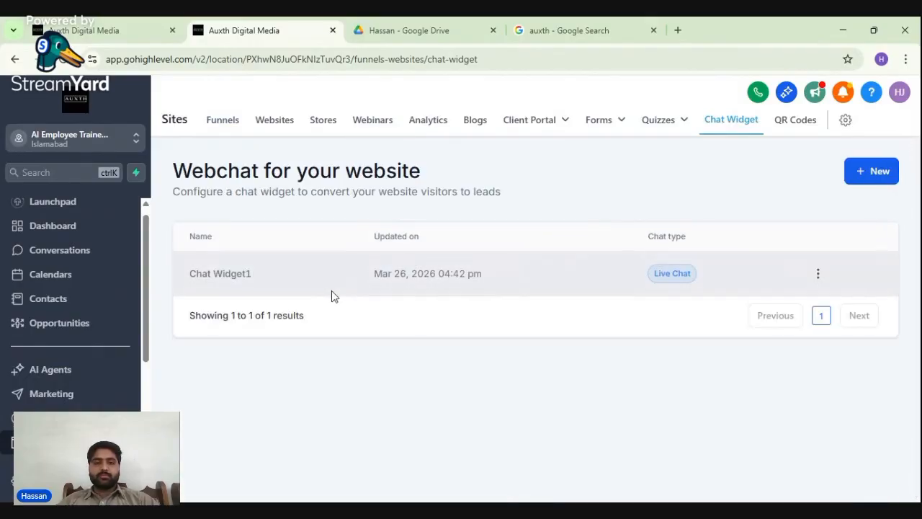
click(857, 174)
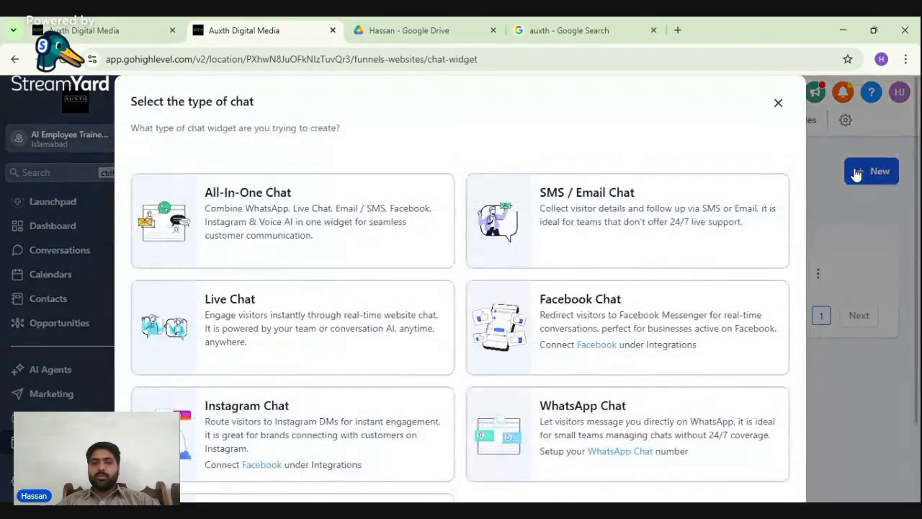
click(340, 230)
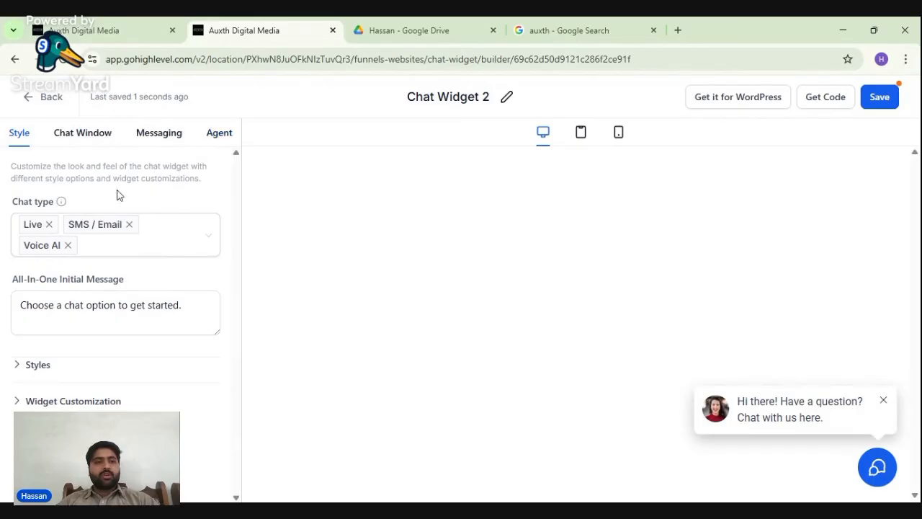
click(216, 134)
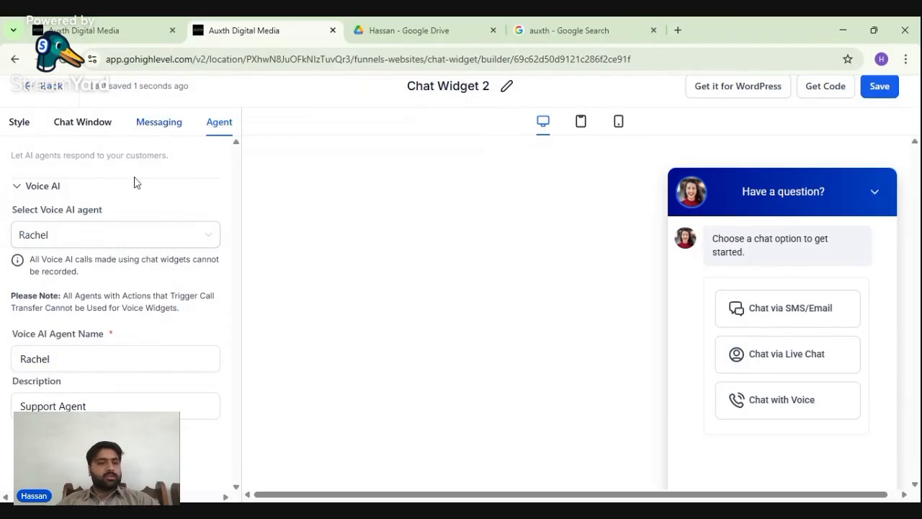
- Review the chat window's additional options, including agency branding, and leave the widget builder, discarding unsaved changes
click(95, 127)
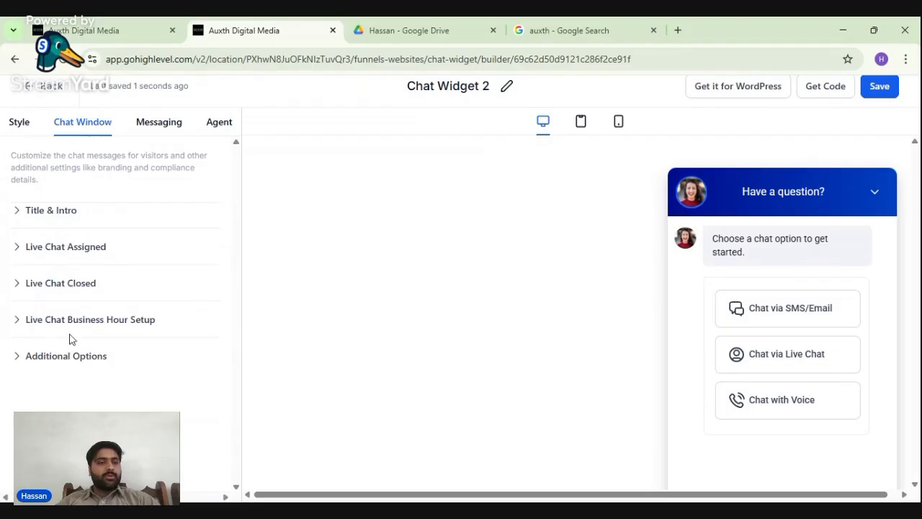
click(59, 356)
scroll(59, 360, down, 3)
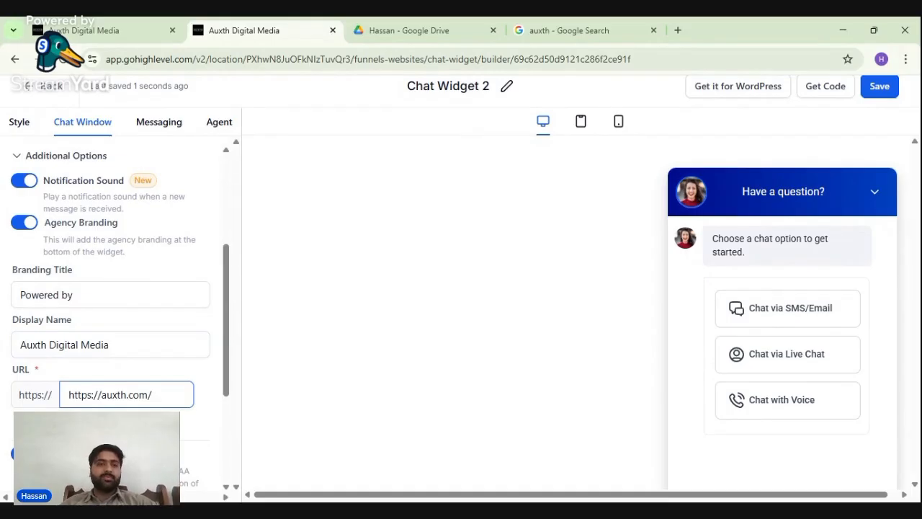
click(31, 92)
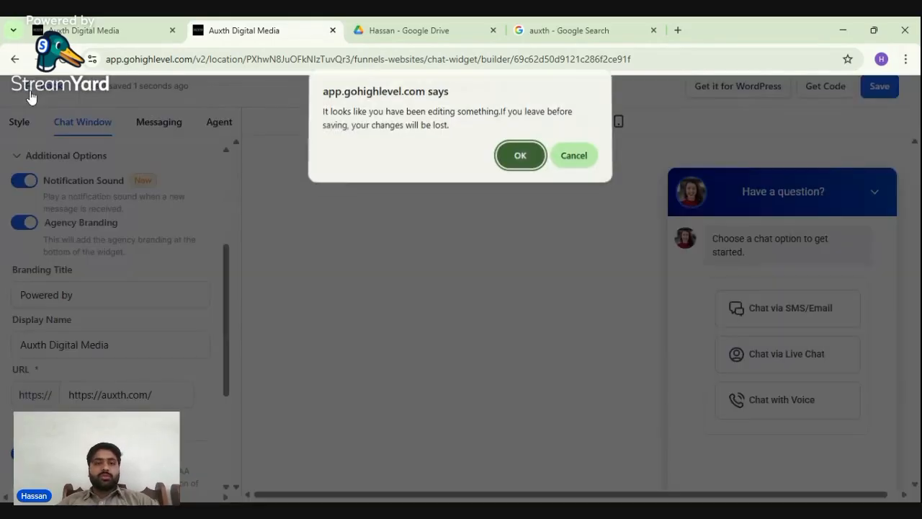
click(505, 169)
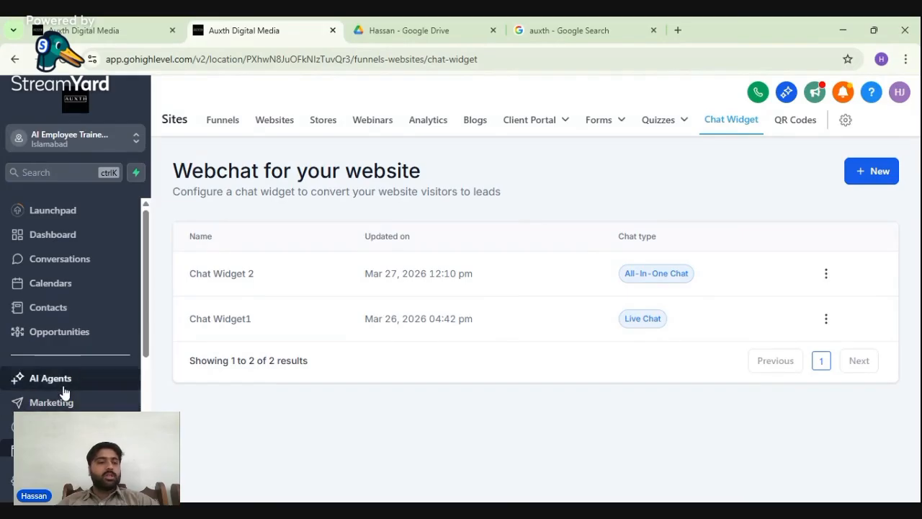
- Go to the automation workflows, list the recent ones, and open Copy - Appointment Confirmation + Reminder
scroll(63, 393, down, 2)
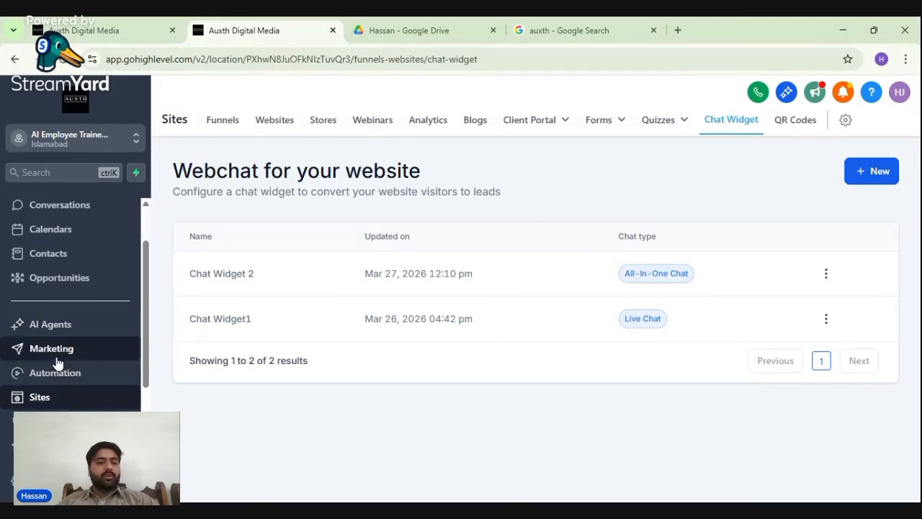
click(40, 376)
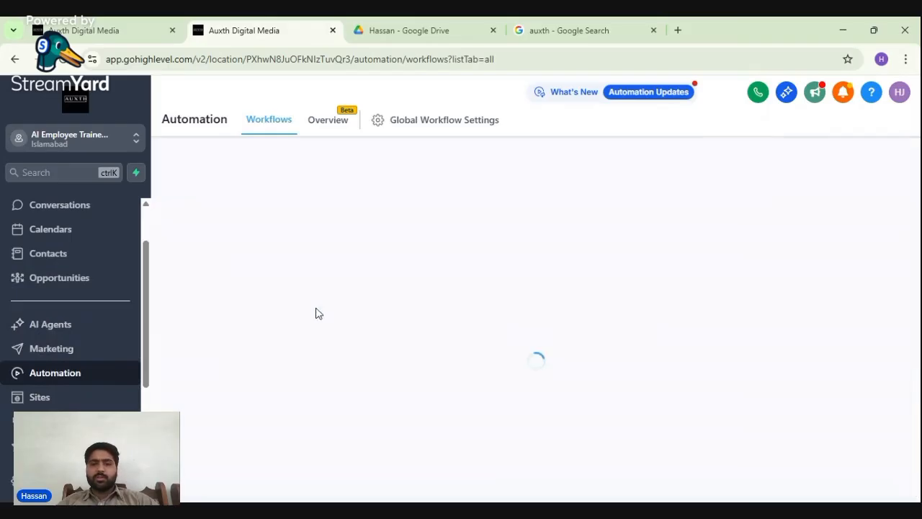
scroll(316, 313, down, 2)
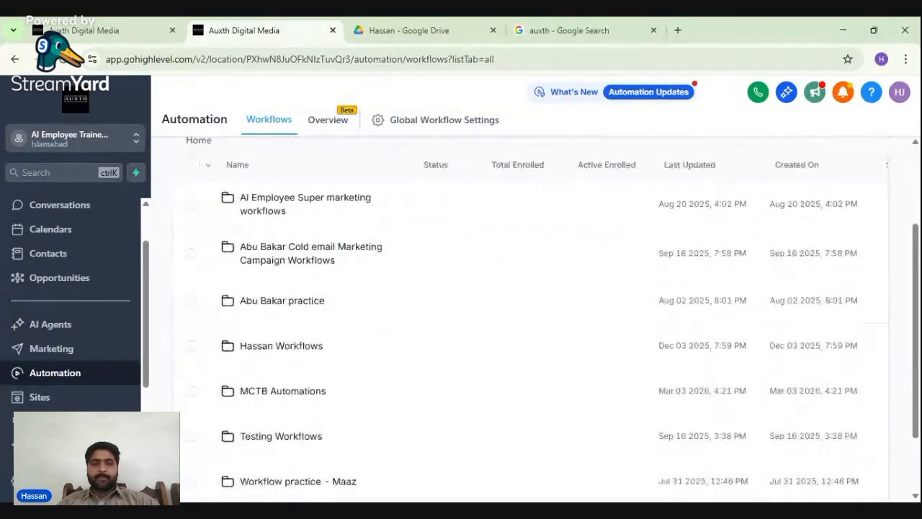
scroll(406, 323, up, 2)
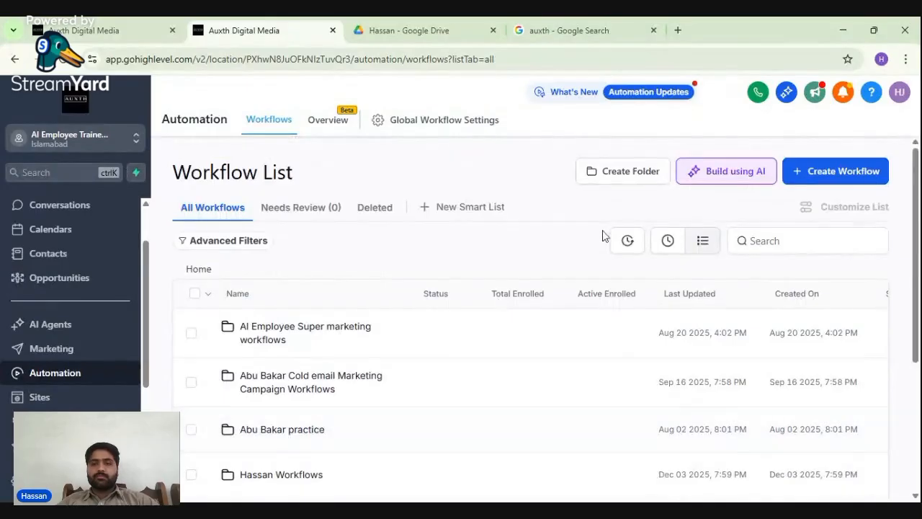
click(667, 244)
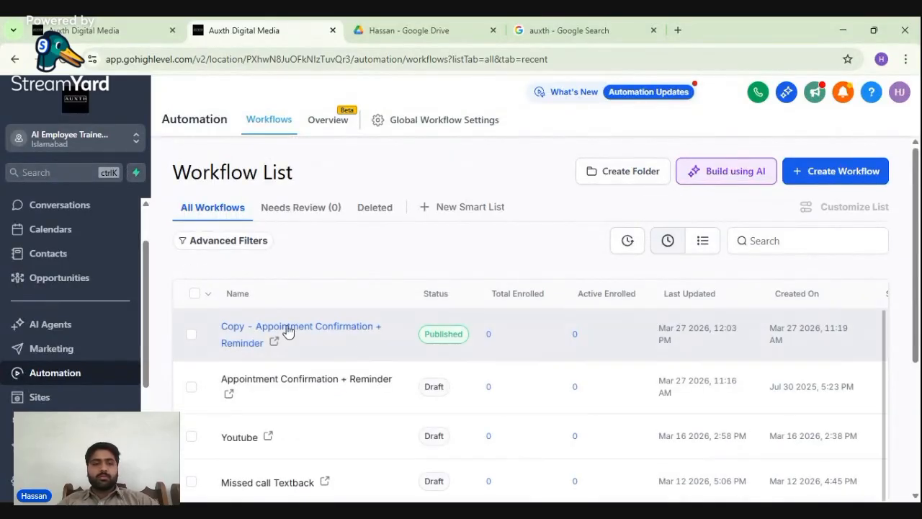
click(288, 330)
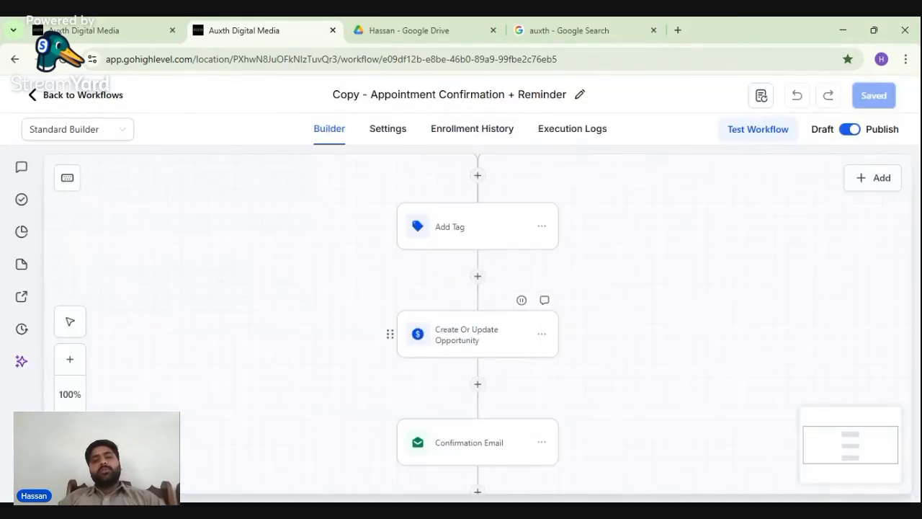
- Review the event type, status and calendar filters of the Appointment Status trigger and close it without saving
scroll(434, 287, up, 4)
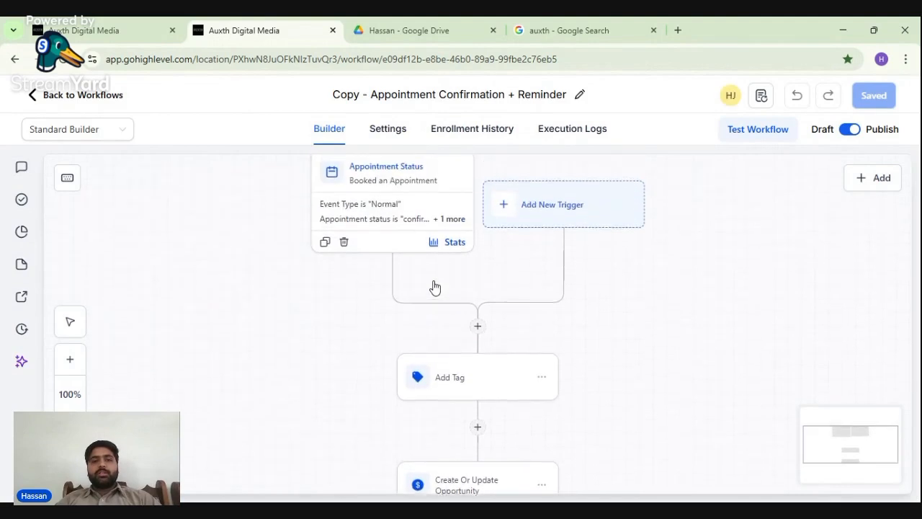
scroll(434, 287, up, 1)
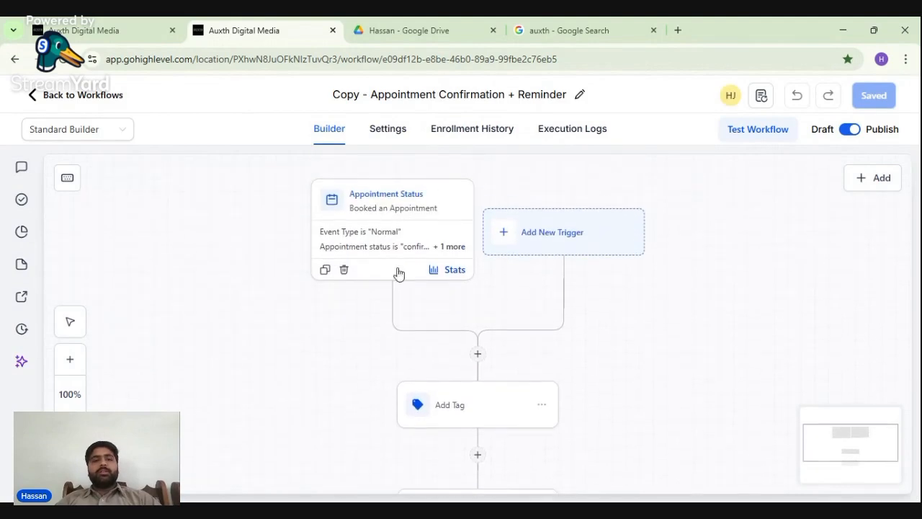
click(382, 221)
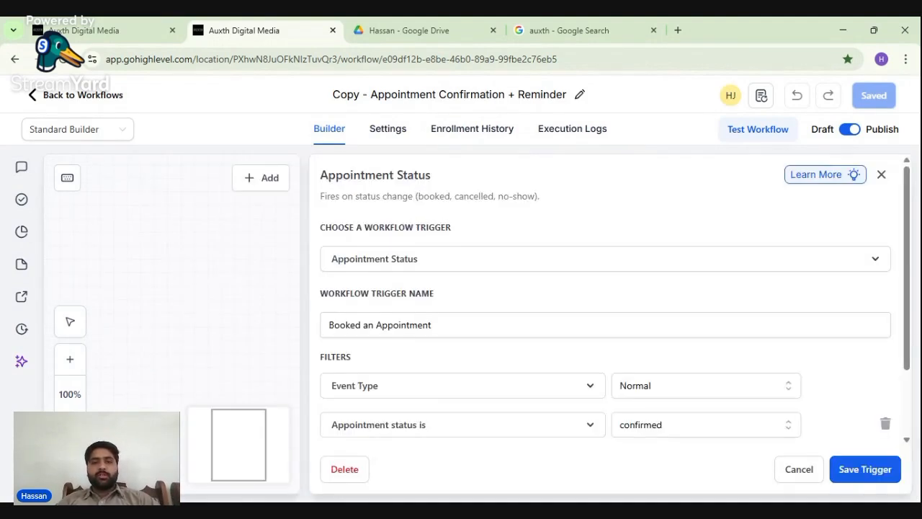
scroll(605, 299, down, 2)
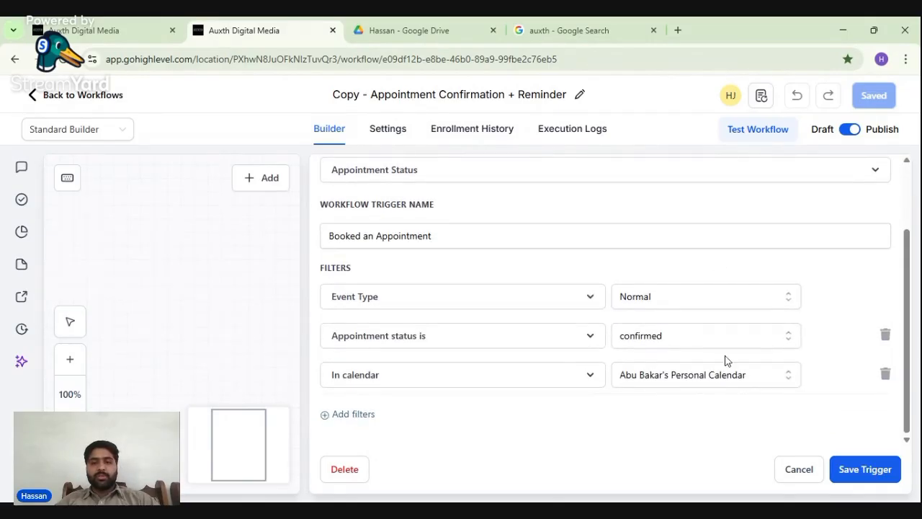
click(787, 470)
- Check which tag the Add Tag action applies to the contact and close it without saving
scroll(585, 370, down, 2)
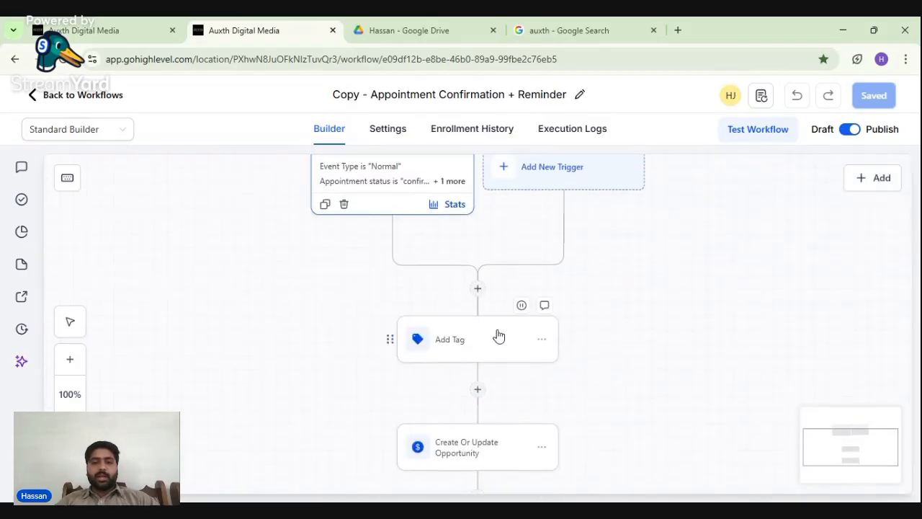
click(498, 336)
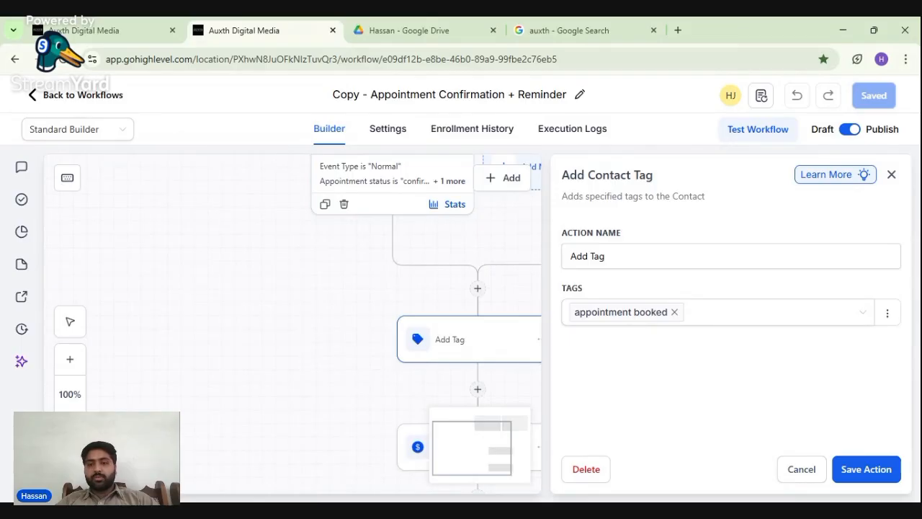
click(798, 470)
- Set the Create Or Update Opportunity action to the Appointment Booking pipeline at the New Lead stage and save the action
scroll(659, 387, down, 2)
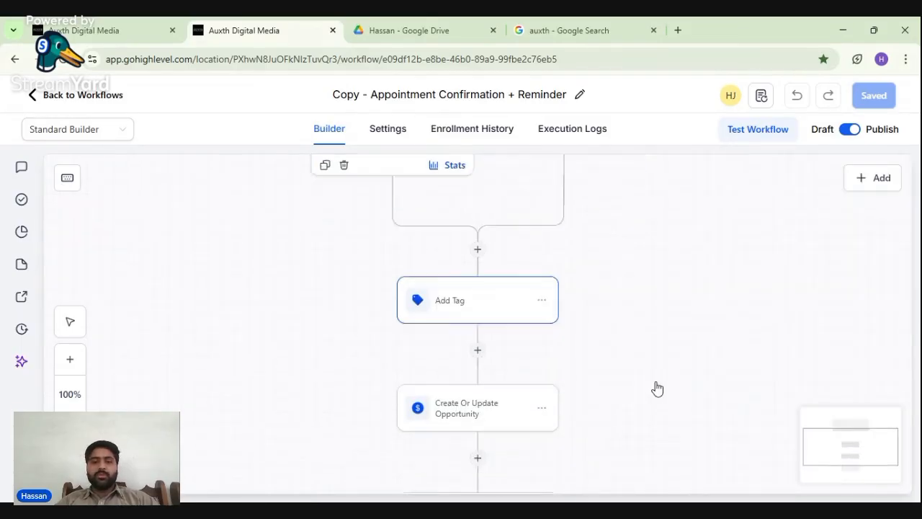
click(456, 368)
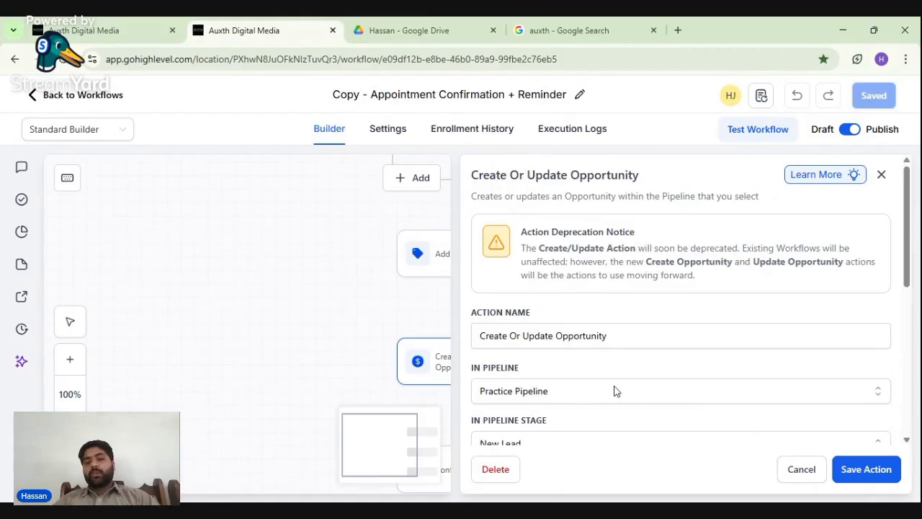
scroll(613, 389, down, 1)
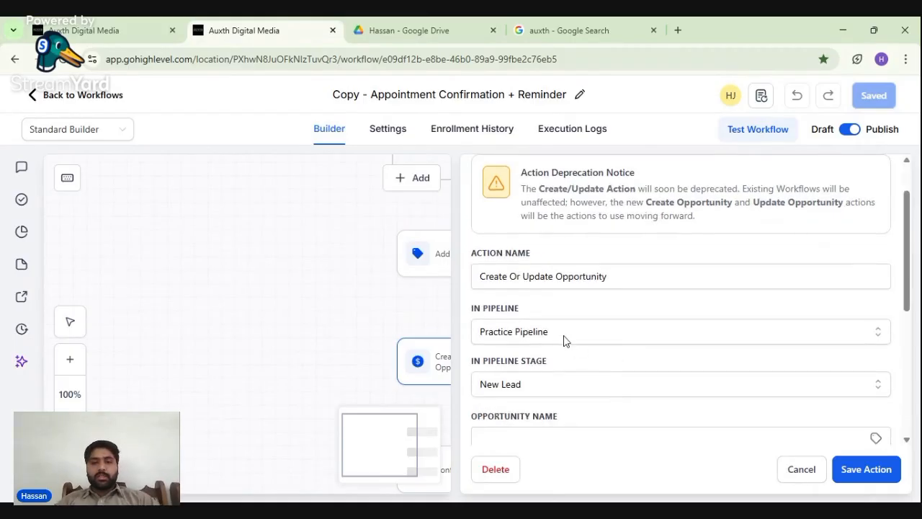
click(564, 337)
scroll(569, 386, down, 1)
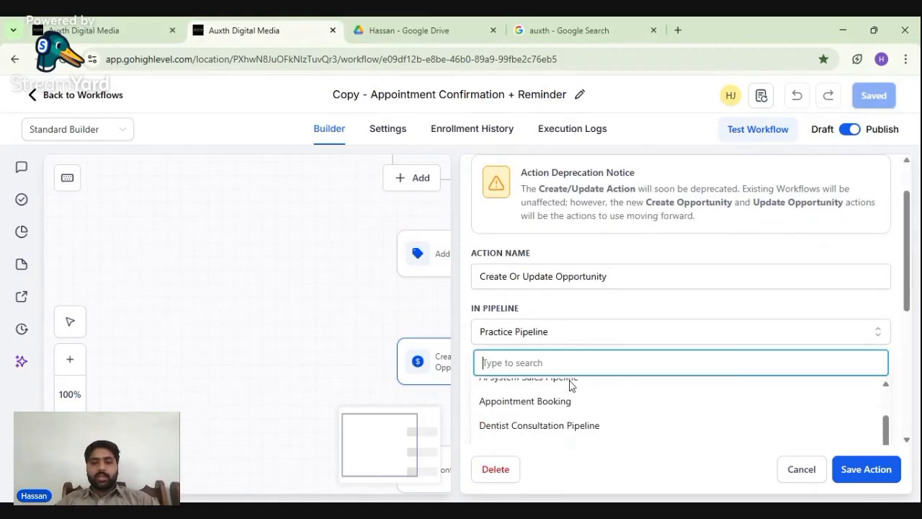
click(560, 402)
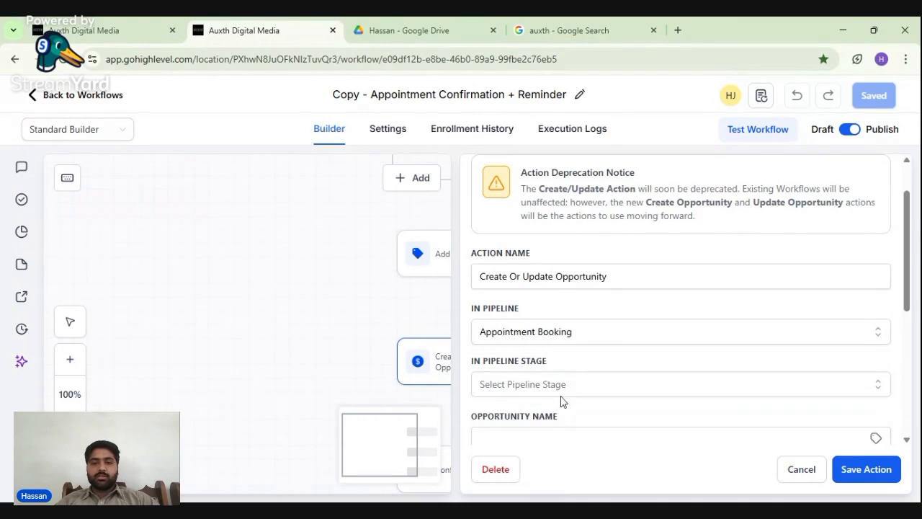
click(564, 389)
scroll(520, 412, down, 1)
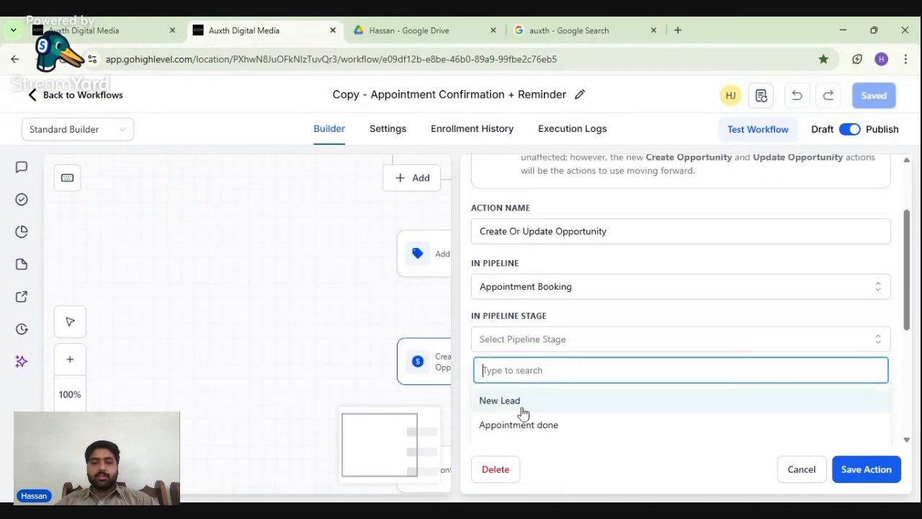
click(515, 407)
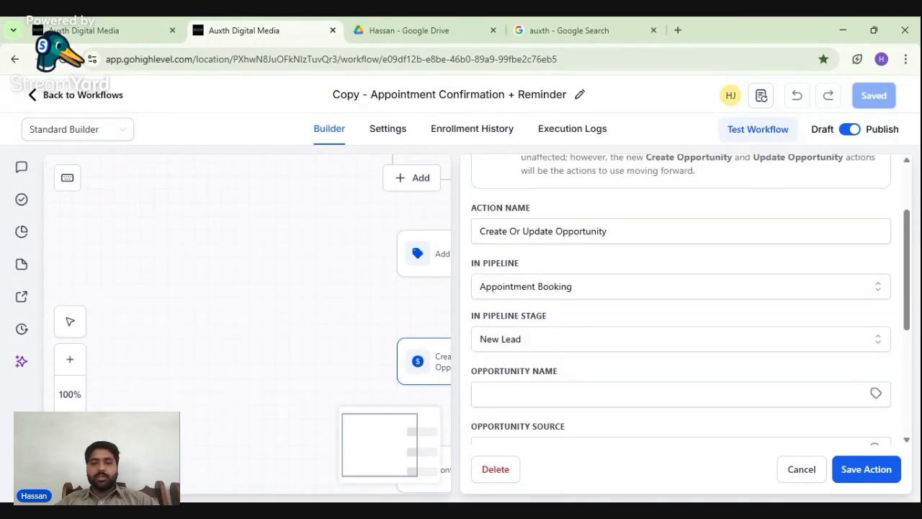
click(867, 467)
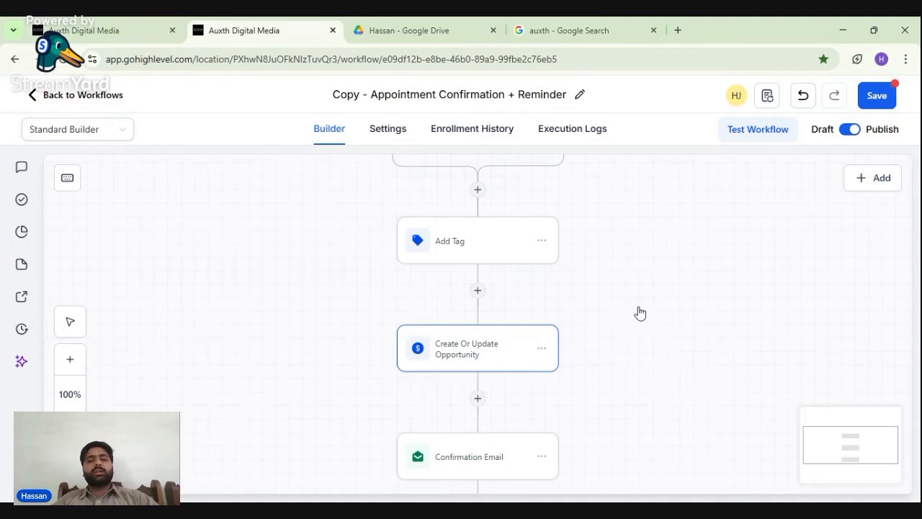
- Switch to the first browser tab, leave its workflow editor, and open the opportunities board
click(94, 30)
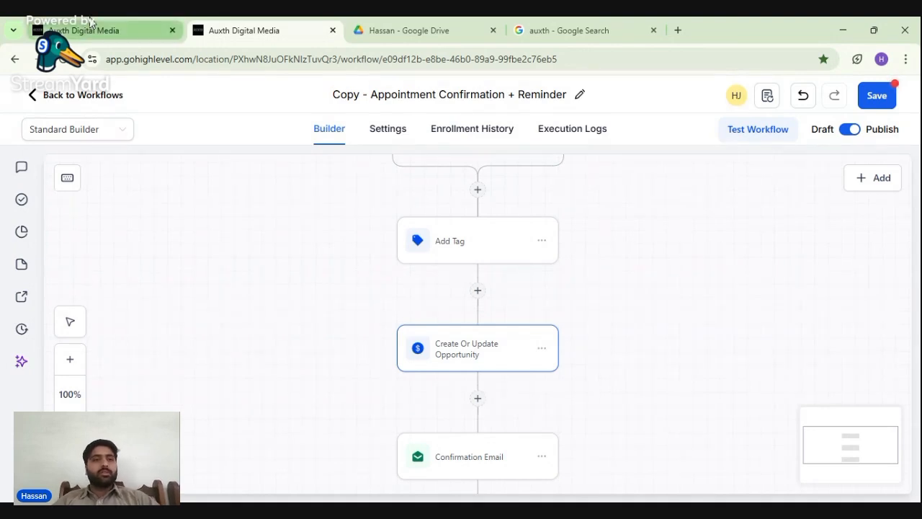
click(63, 95)
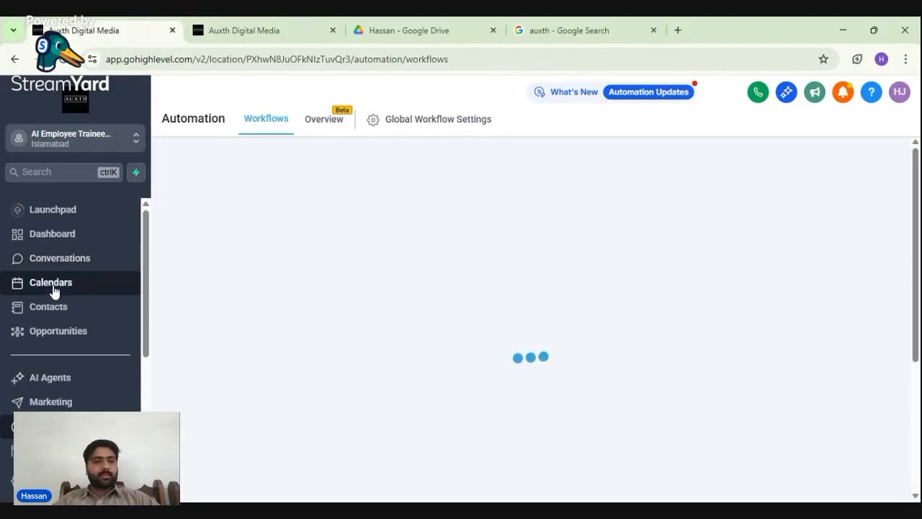
click(59, 333)
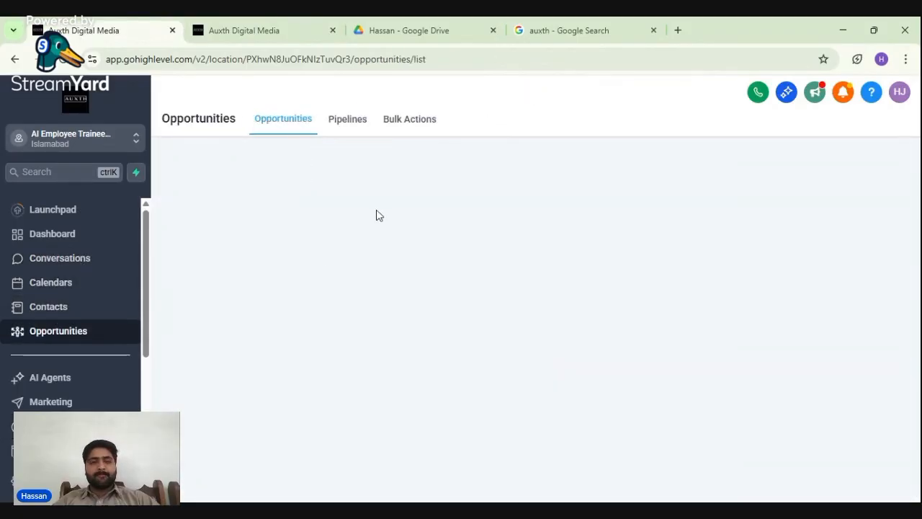
click(358, 122)
click(292, 124)
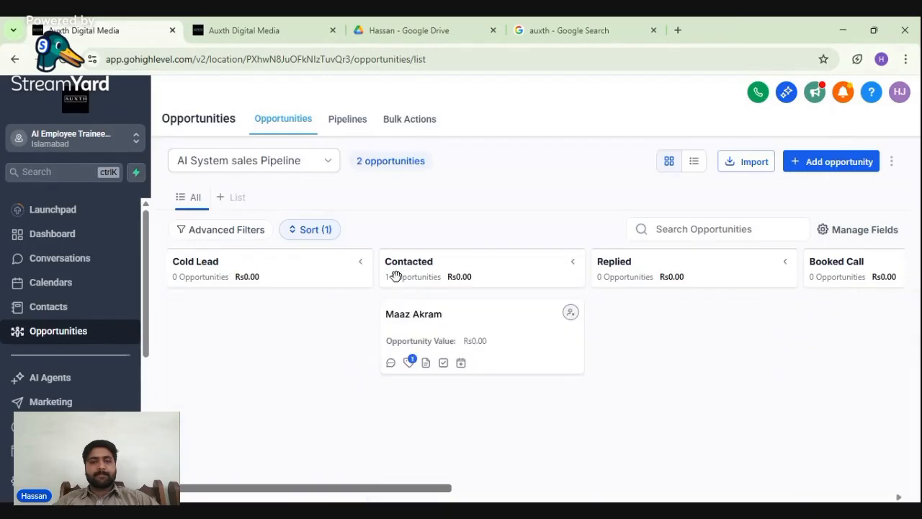
- Search the opportunities board's pipeline choices for the Appointment Booking pipeline and close the list without switching pipelines
click(270, 160)
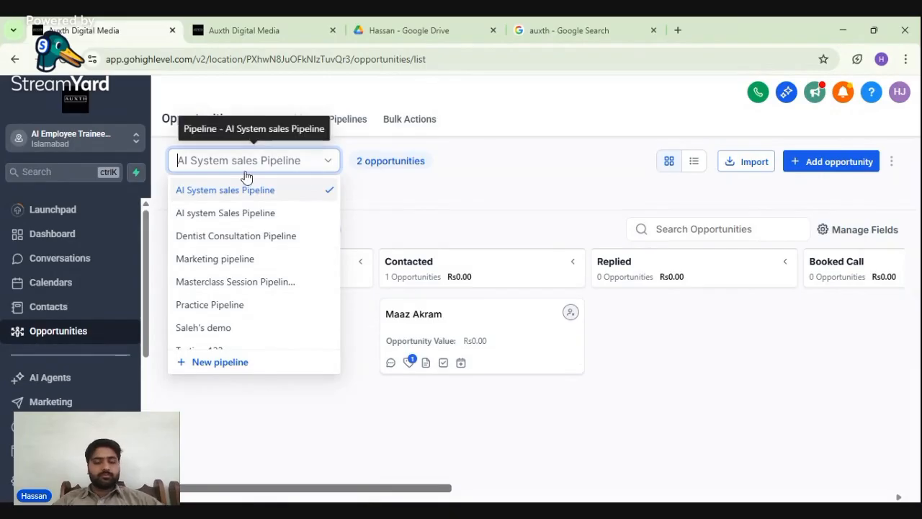
text(App)
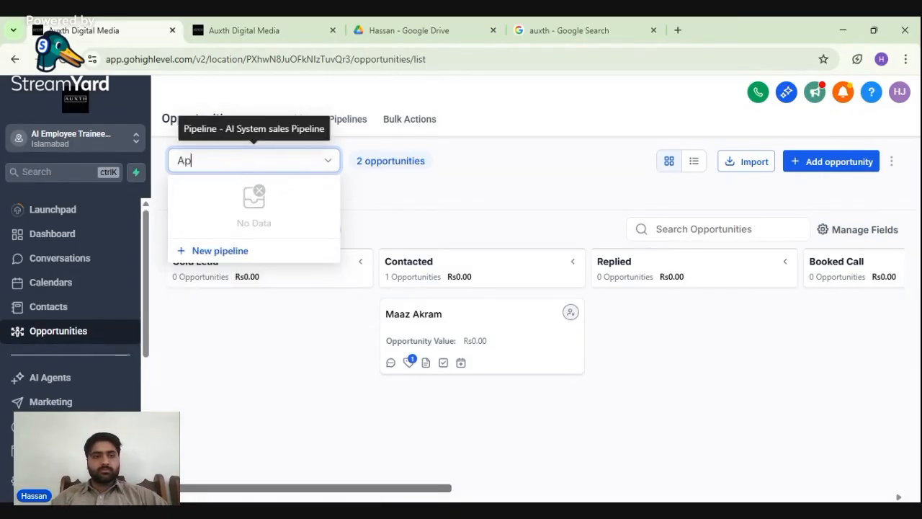
key(BackSpace)
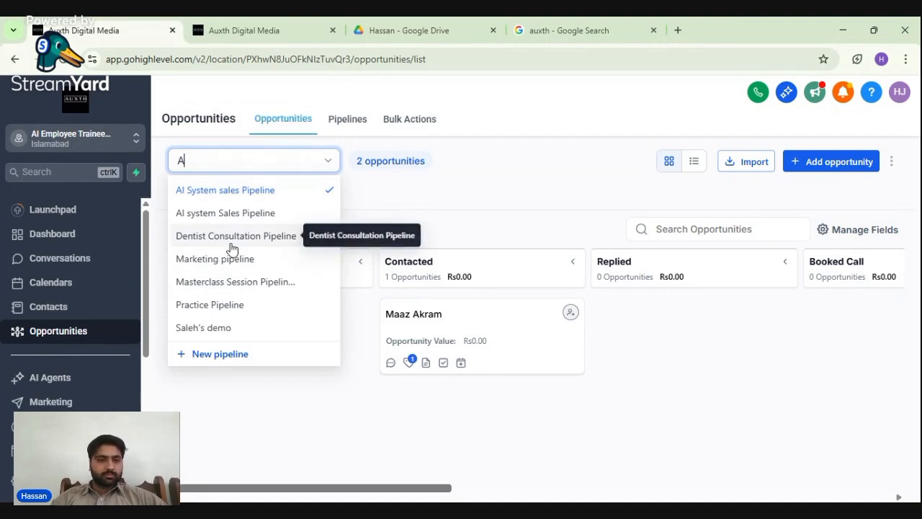
click(474, 234)
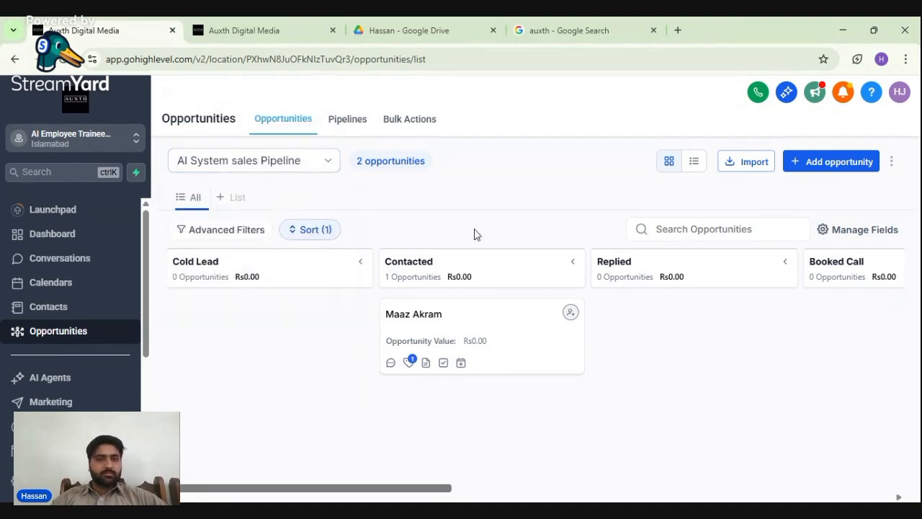
- Look for Appointment Booking in the full list of pipelines and reload the page to refresh the list
click(351, 130)
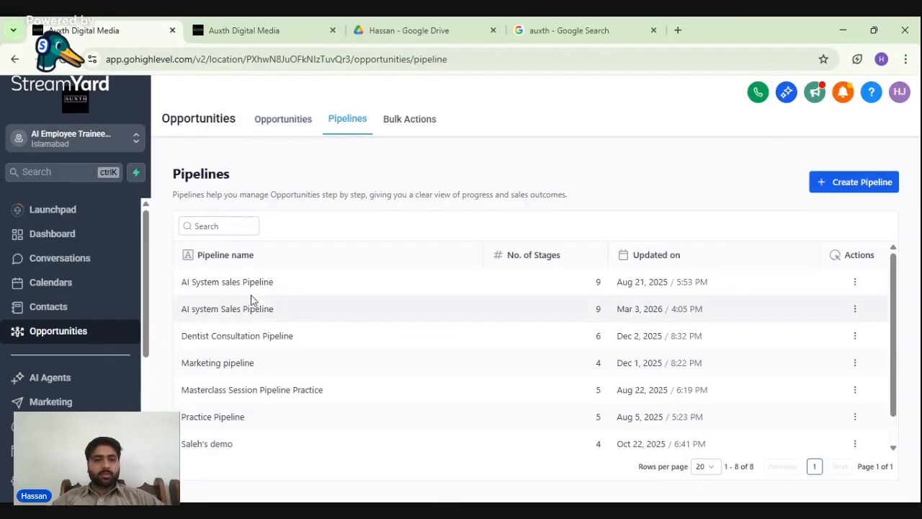
scroll(238, 380, down, 1)
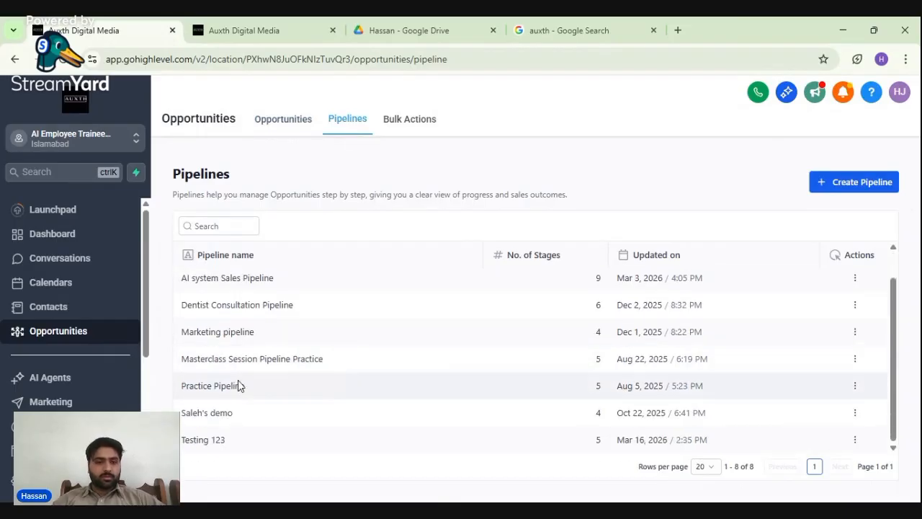
click(62, 61)
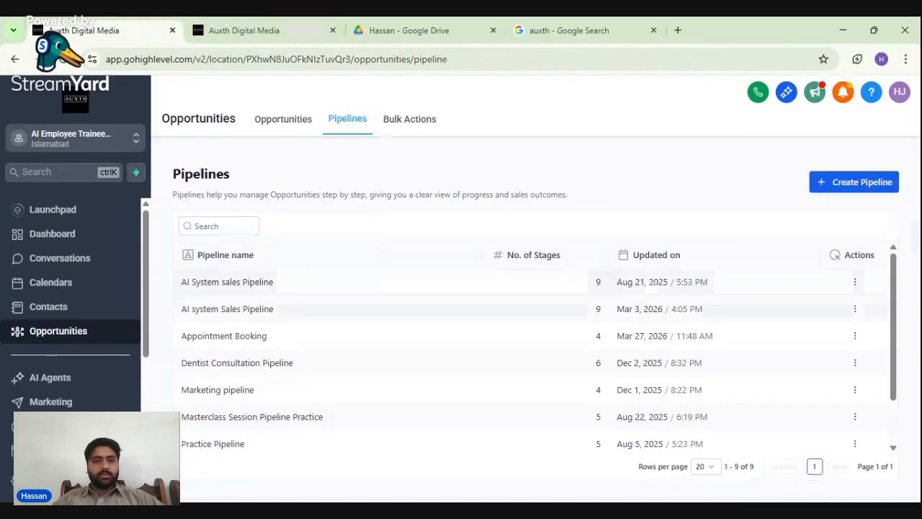
- Return to the opportunities board and switch it to the Appointment Booking pipeline
click(305, 122)
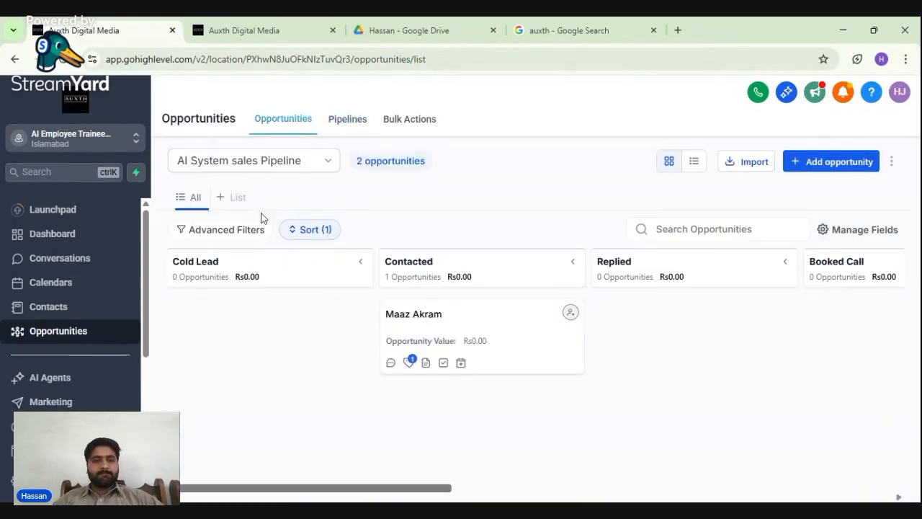
click(250, 166)
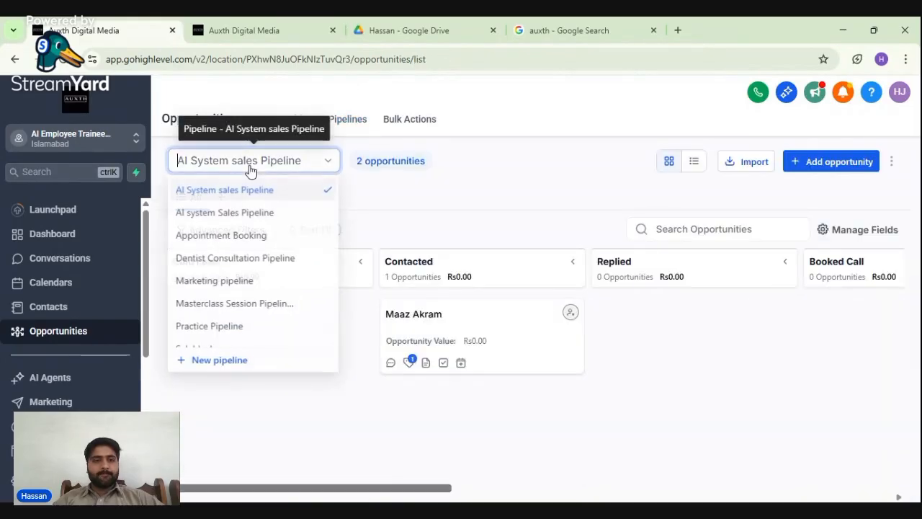
click(234, 234)
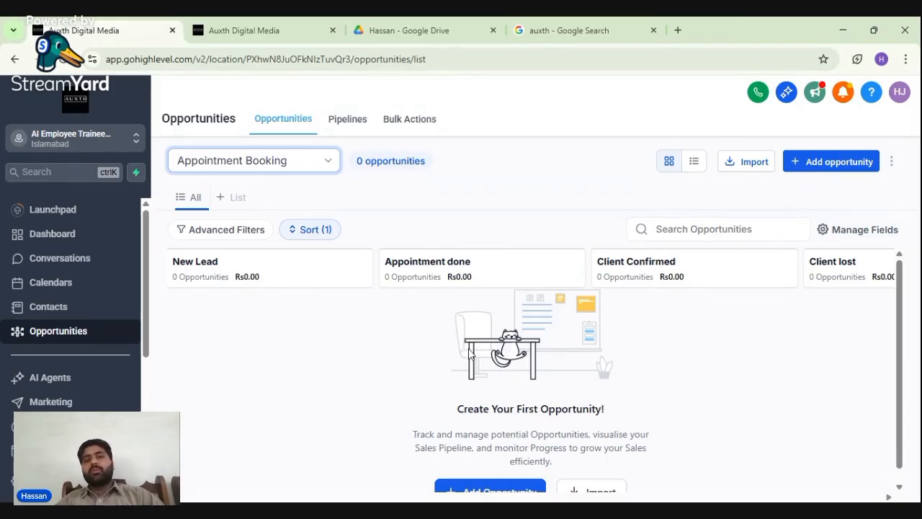
- Switch to the second browser tab and review the workflow's actions from Add Tag down to the Create Or Update Opportunity after the 1hr Reminder Email
click(225, 23)
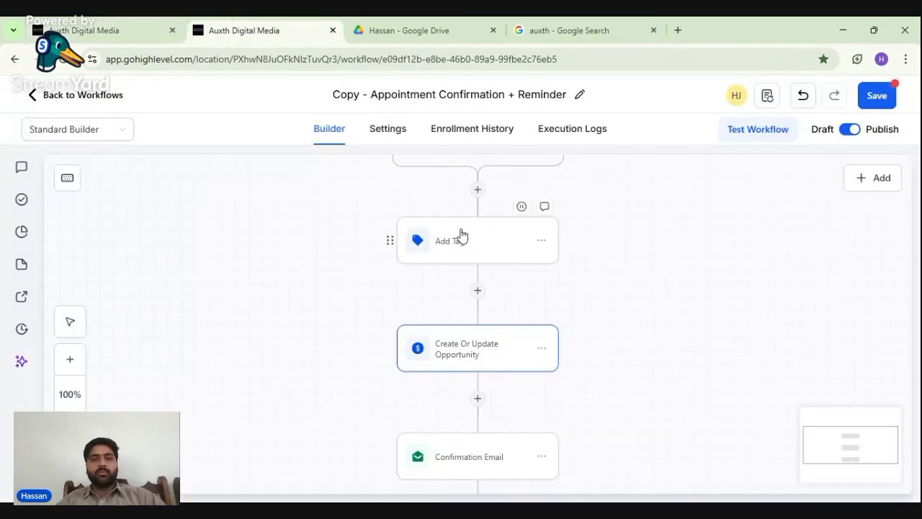
scroll(583, 308, down, 1)
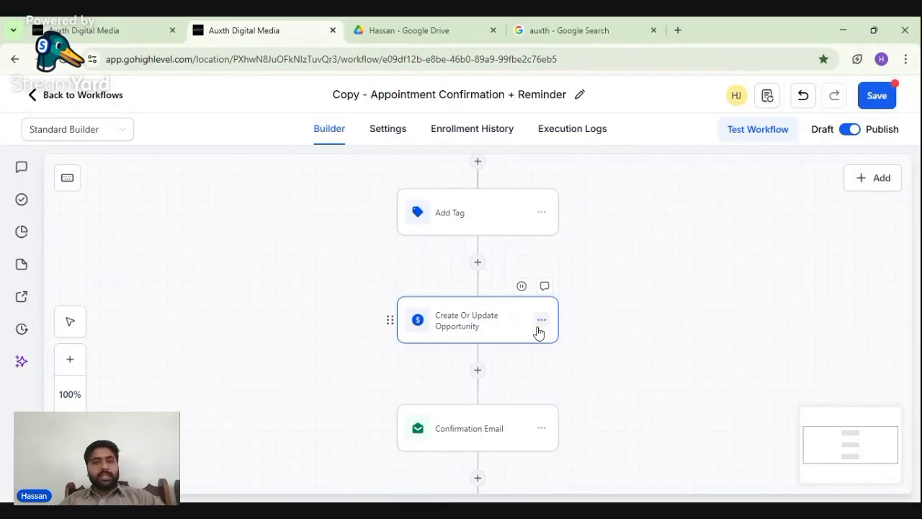
scroll(538, 332, down, 2)
scroll(506, 376, down, 1)
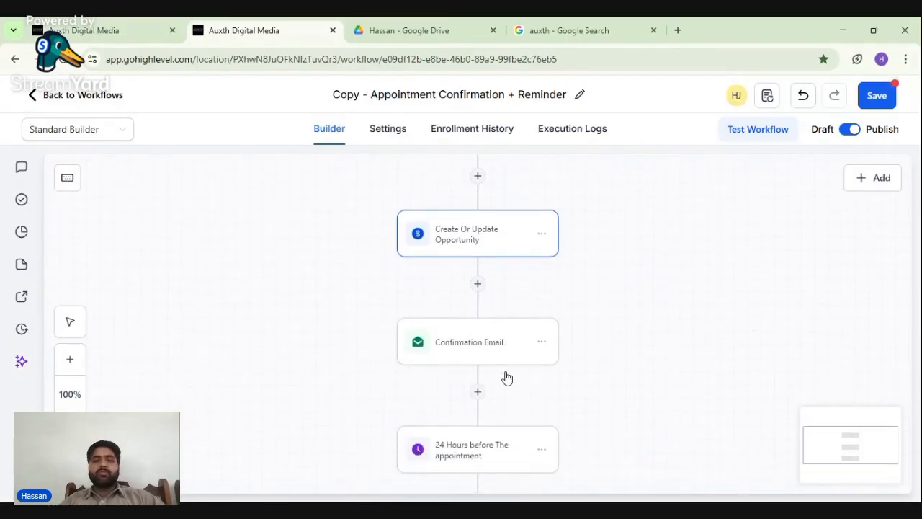
scroll(497, 341, down, 1)
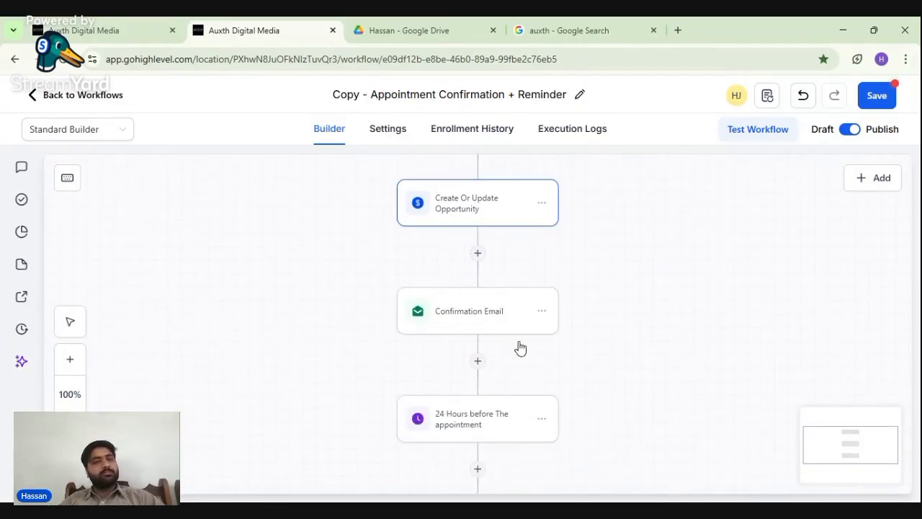
scroll(537, 350, down, 1)
scroll(508, 369, down, 2)
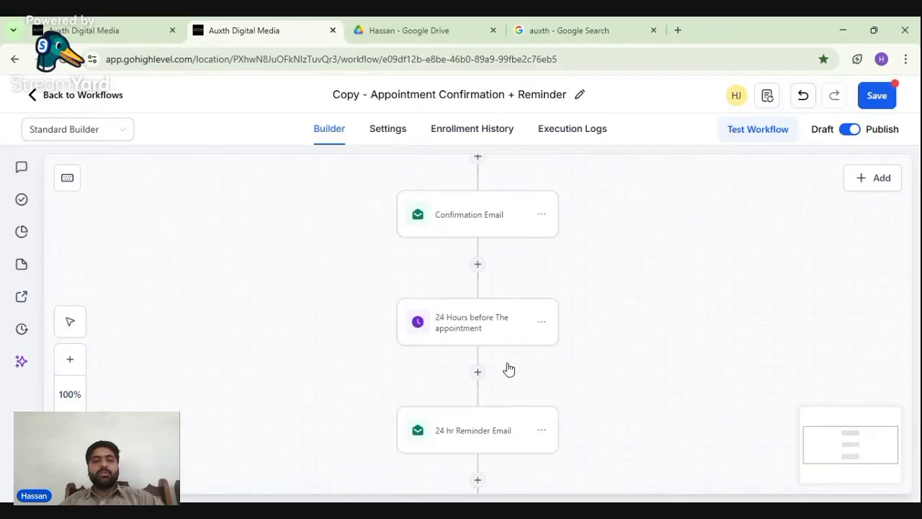
scroll(492, 352, down, 1)
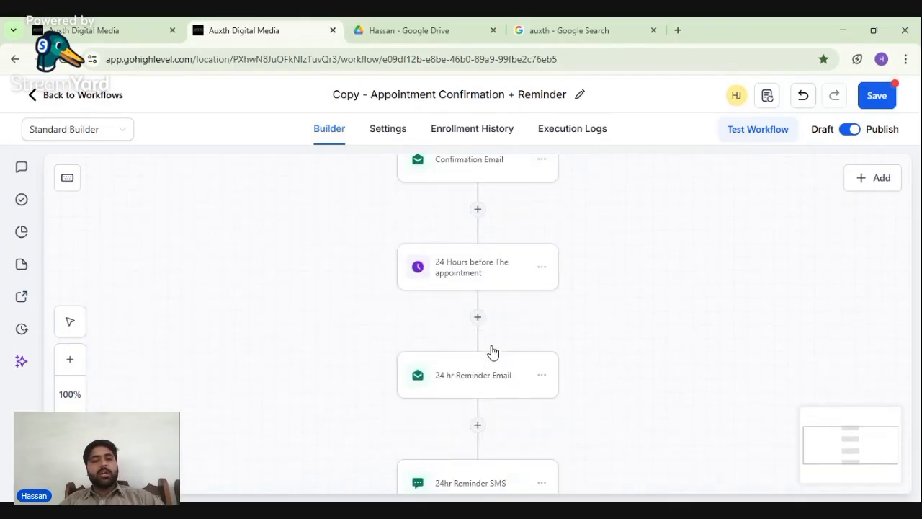
scroll(475, 385, down, 1)
scroll(480, 376, down, 2)
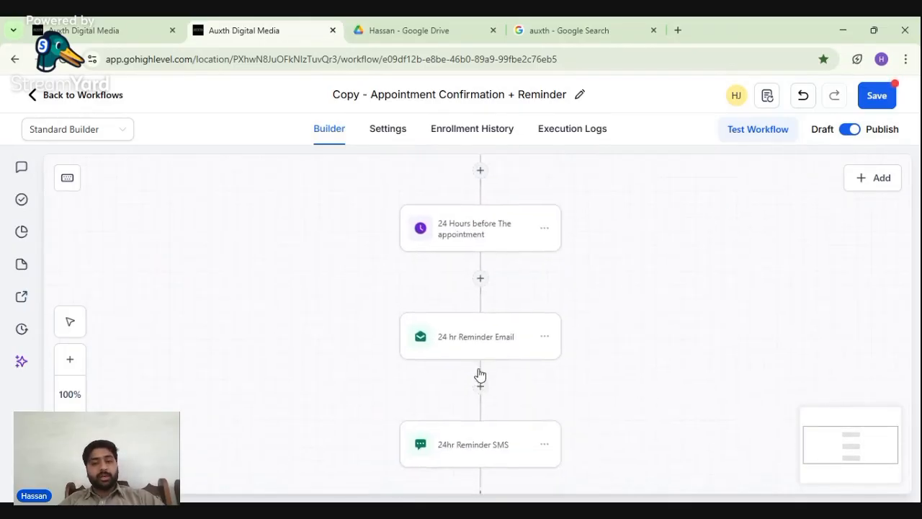
scroll(479, 376, down, 2)
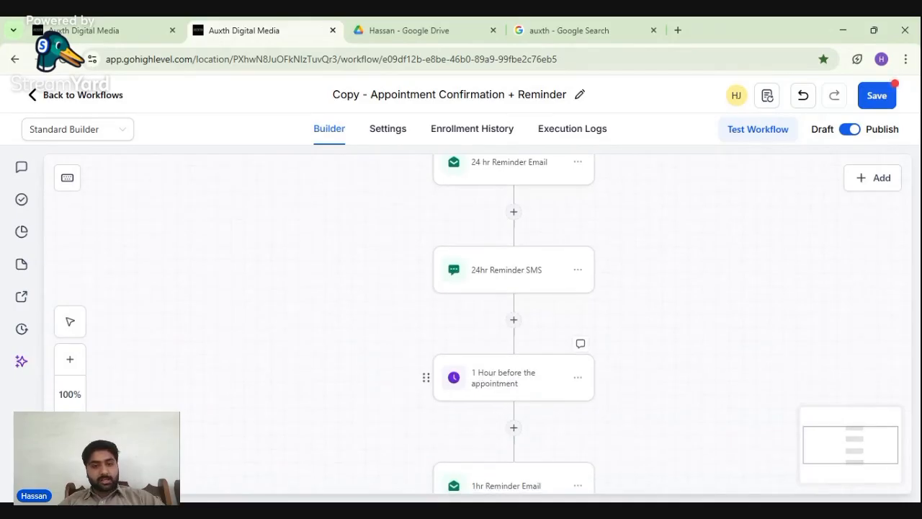
scroll(480, 375, down, 2)
scroll(480, 375, down, 1)
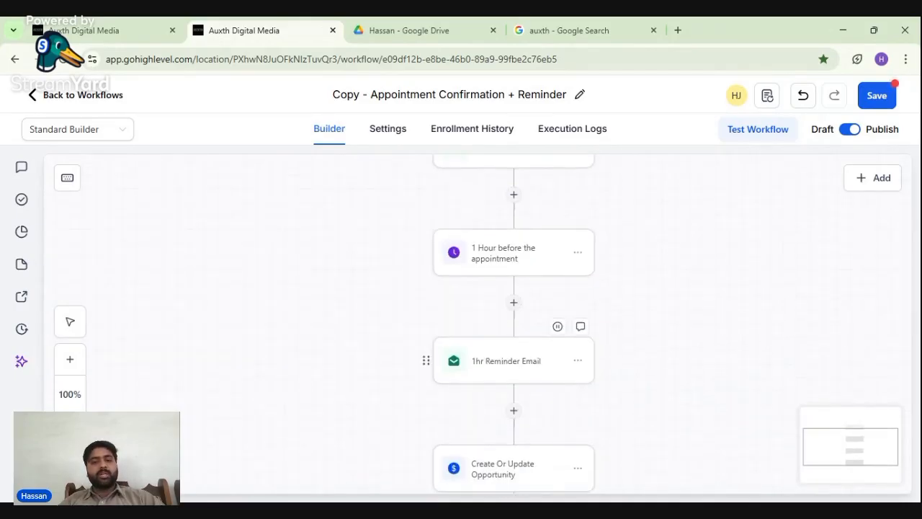
scroll(518, 353, down, 1)
scroll(518, 353, down, 1)
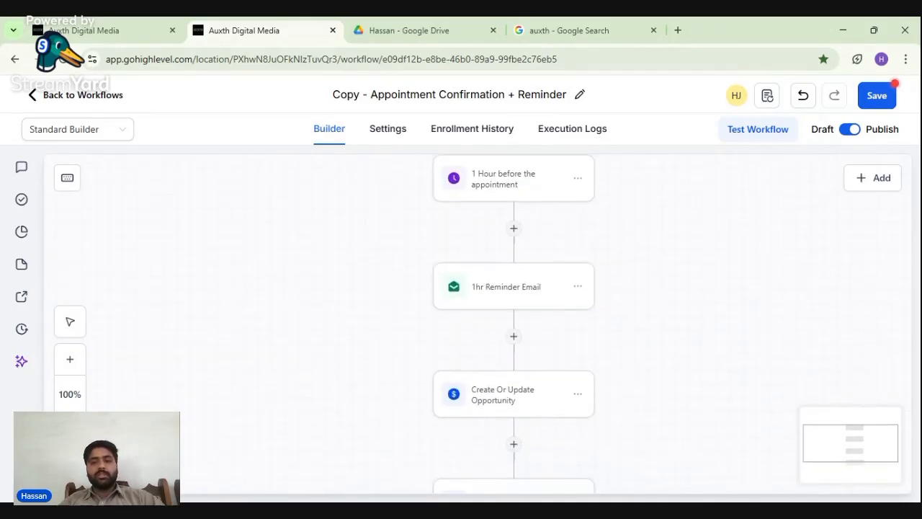
- Add a Wait action between the 1hr Reminder Email and the Create Or Update Opportunity action
click(513, 337)
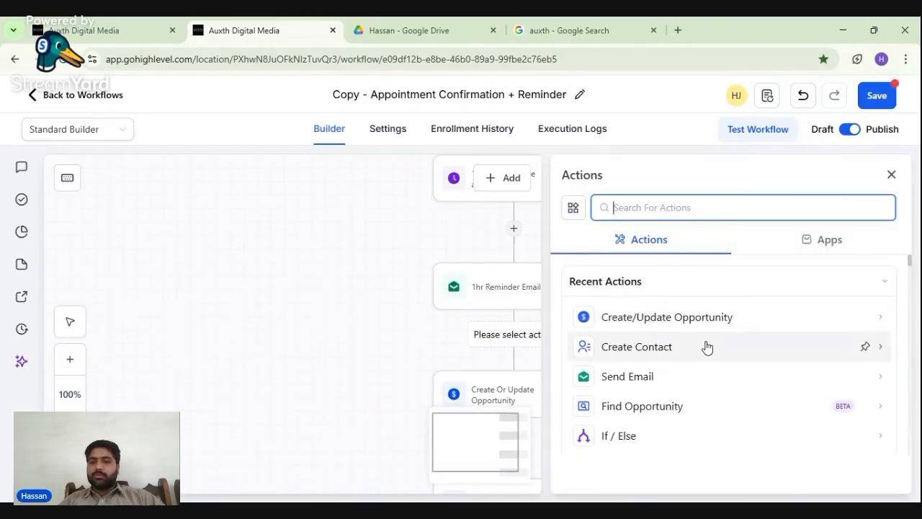
text(w)
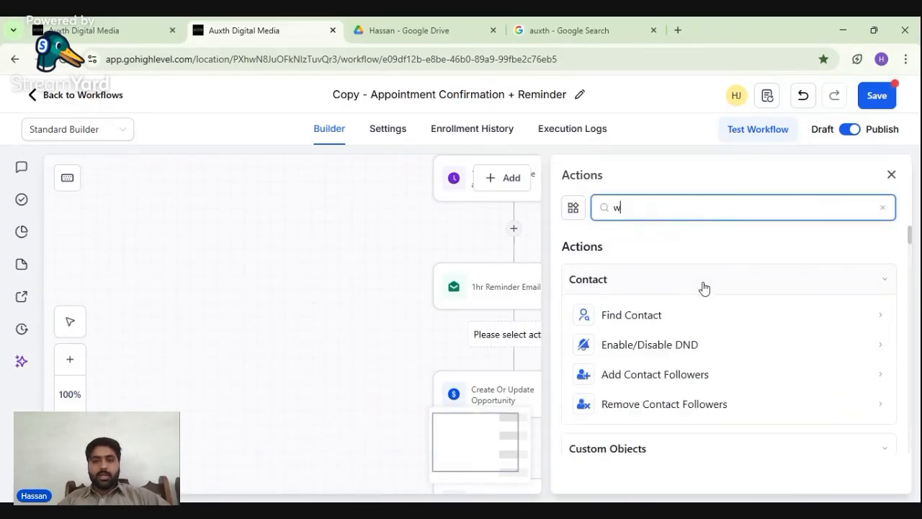
text(a)
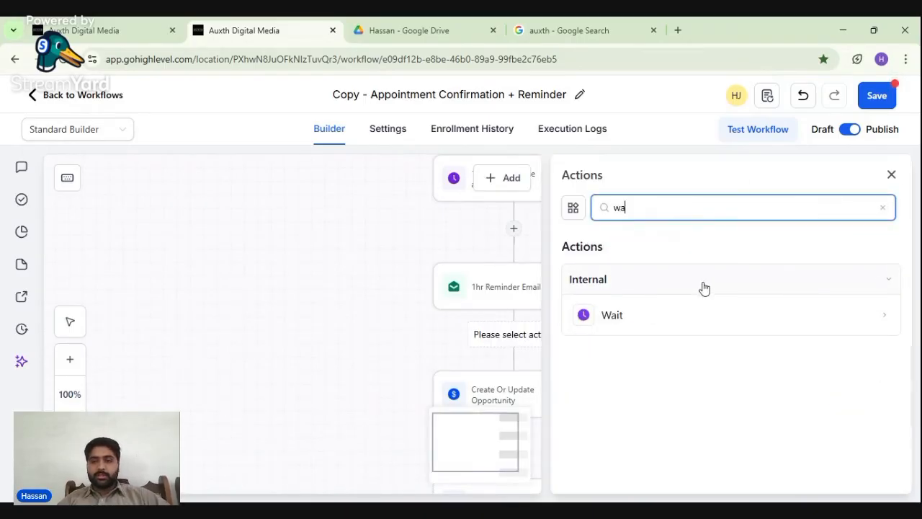
click(651, 319)
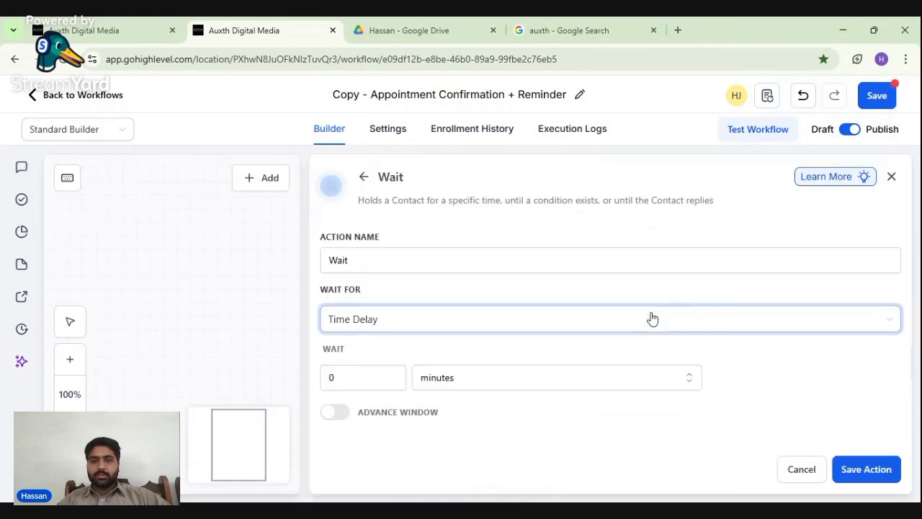
- Keep the Wait action on Time Delay, set its duration in hours, and save the action
click(488, 324)
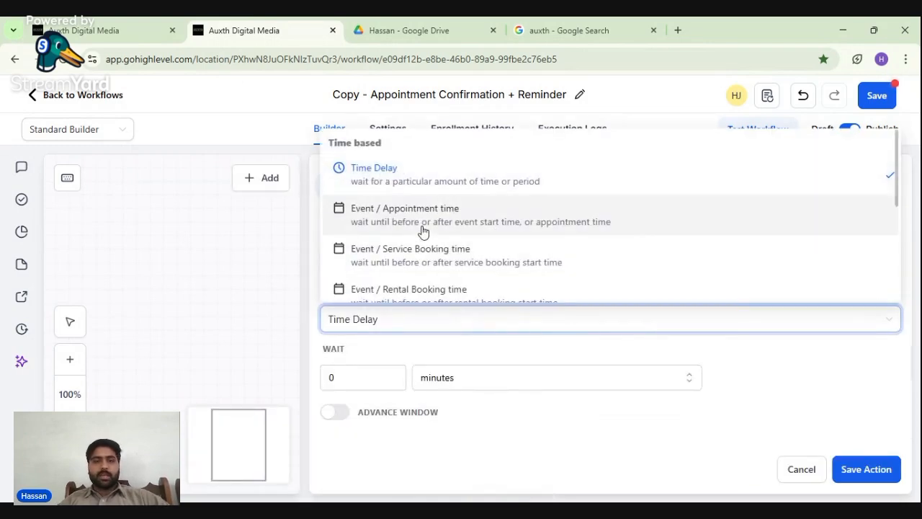
click(563, 408)
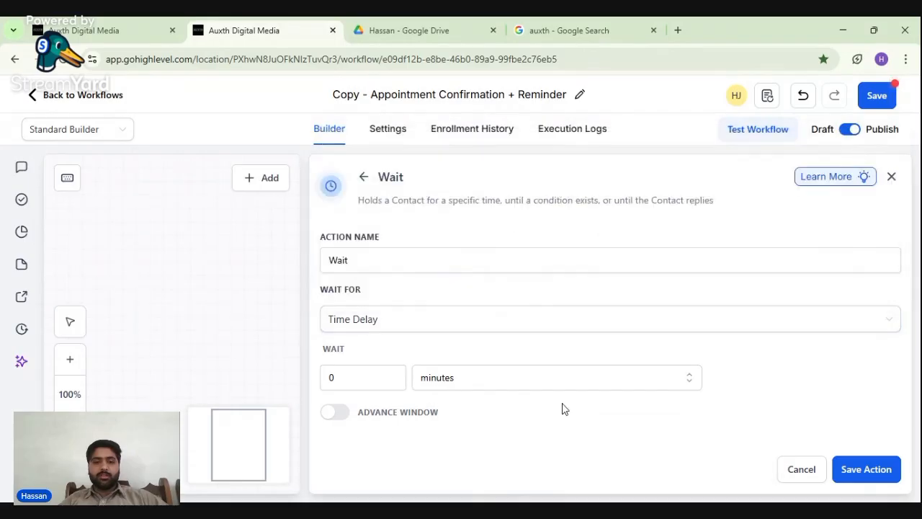
click(441, 379)
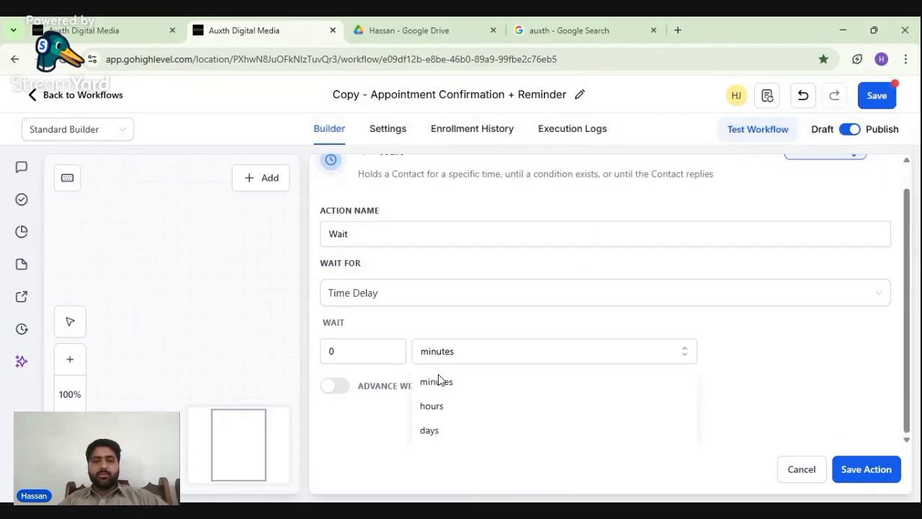
click(432, 407)
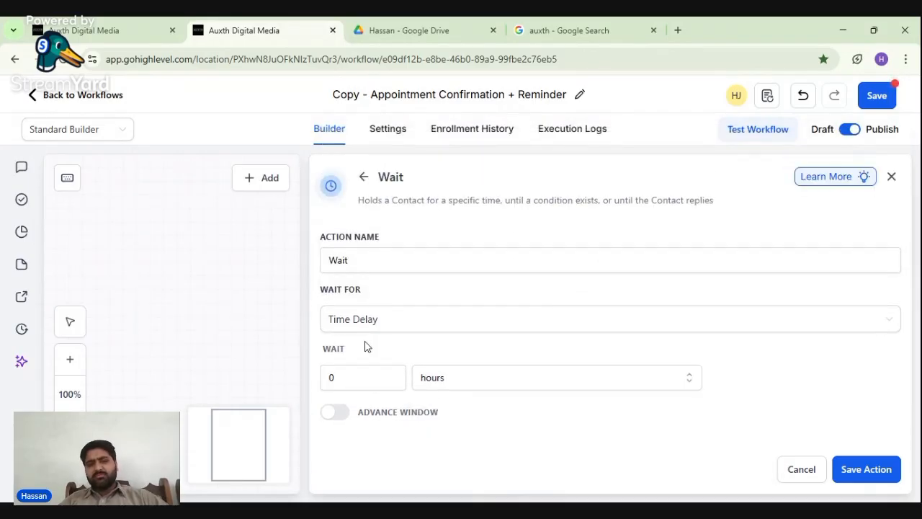
click(346, 377)
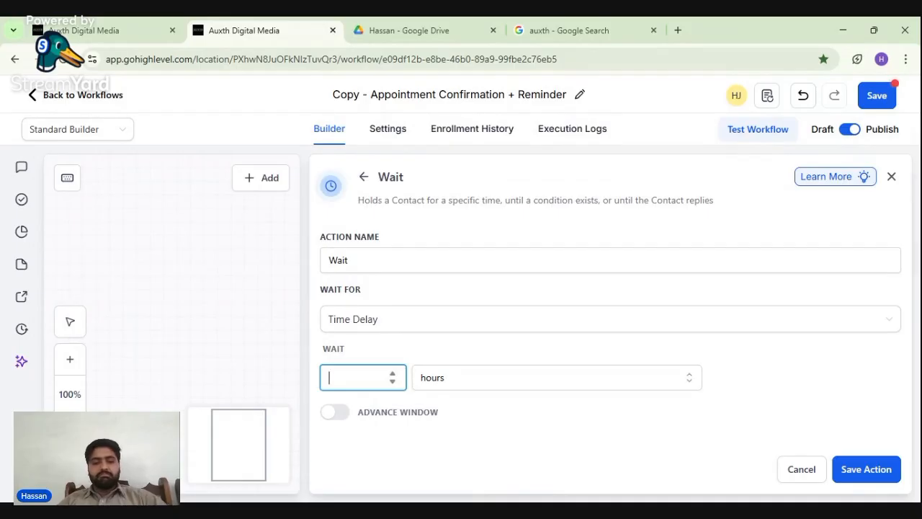
click(869, 470)
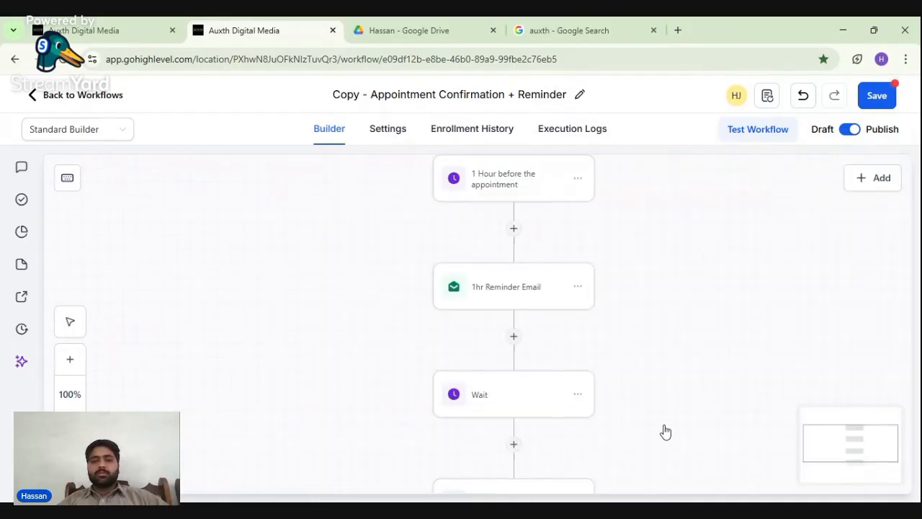
- Check the pipeline and stage of the Create Or Update Opportunity action below the Wait, close it unchanged, and view the Find Opportunity branches
scroll(665, 431, down, 3)
scroll(665, 430, down, 2)
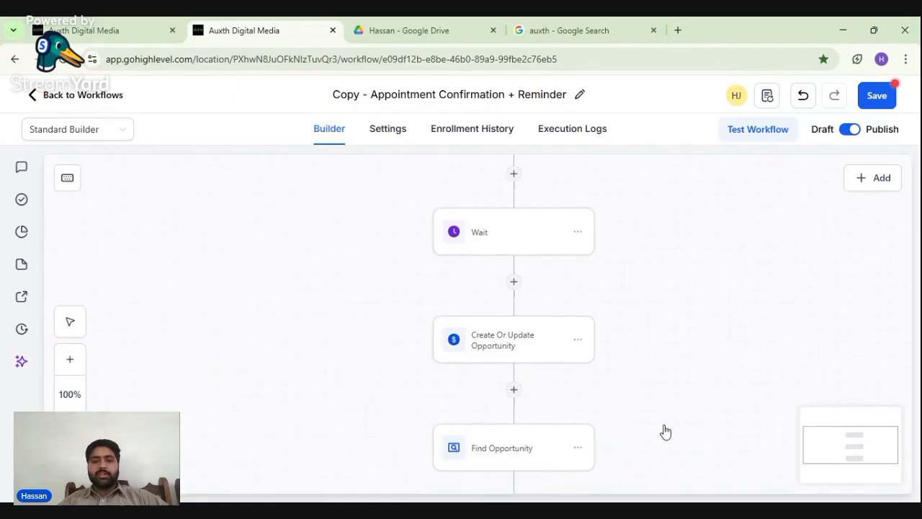
click(535, 353)
scroll(692, 371, down, 2)
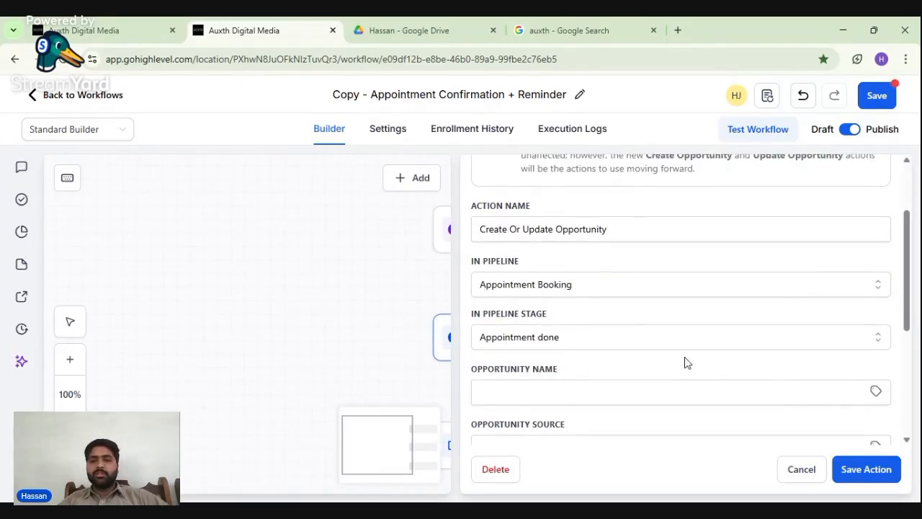
click(797, 470)
scroll(582, 372, down, 3)
scroll(584, 372, down, 1)
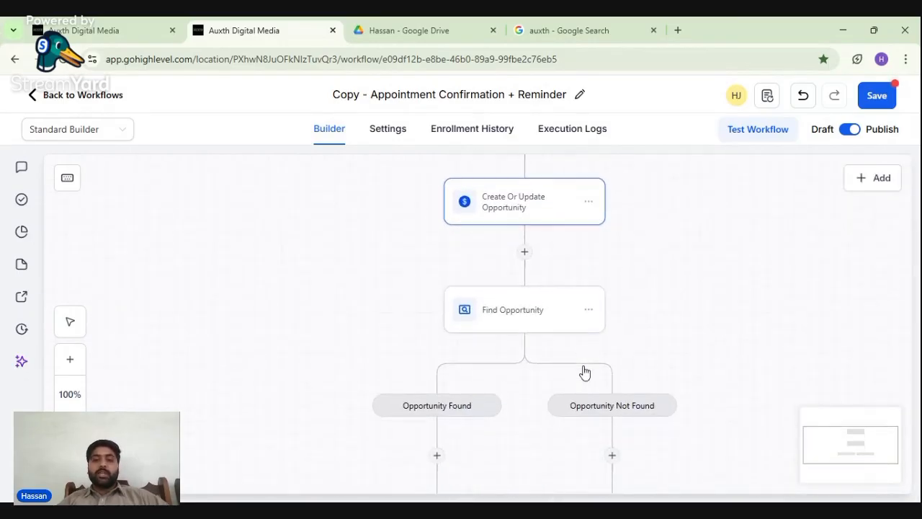
- Switch to the first browser tab and start a new opportunity on the Appointment Booking board
click(155, 23)
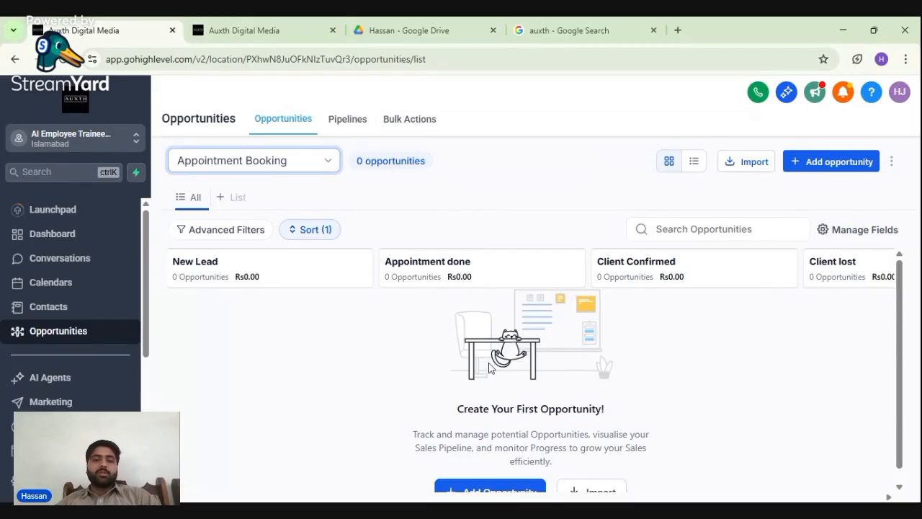
click(241, 315)
click(814, 161)
- Fill in the primary contact's e-mail and phone, remove the phone number's country prefix, and select the existing matching contact
click(461, 240)
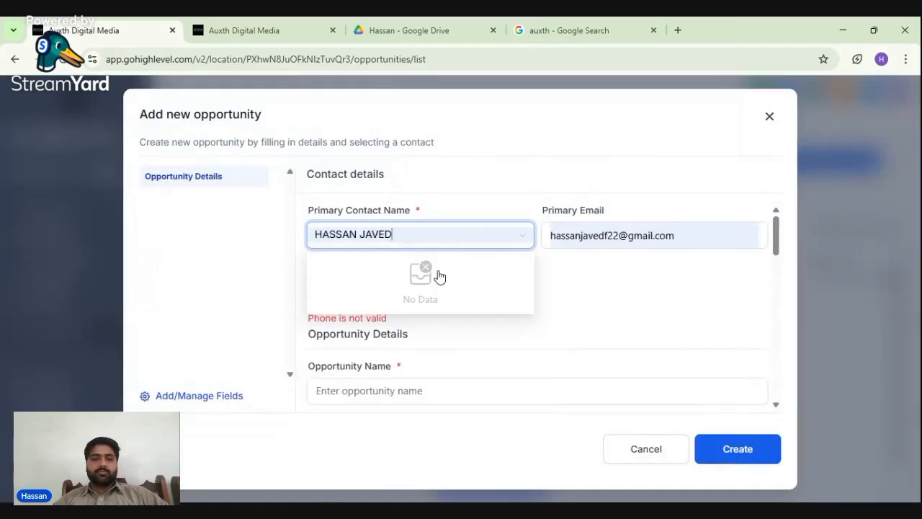
click(444, 351)
click(414, 297)
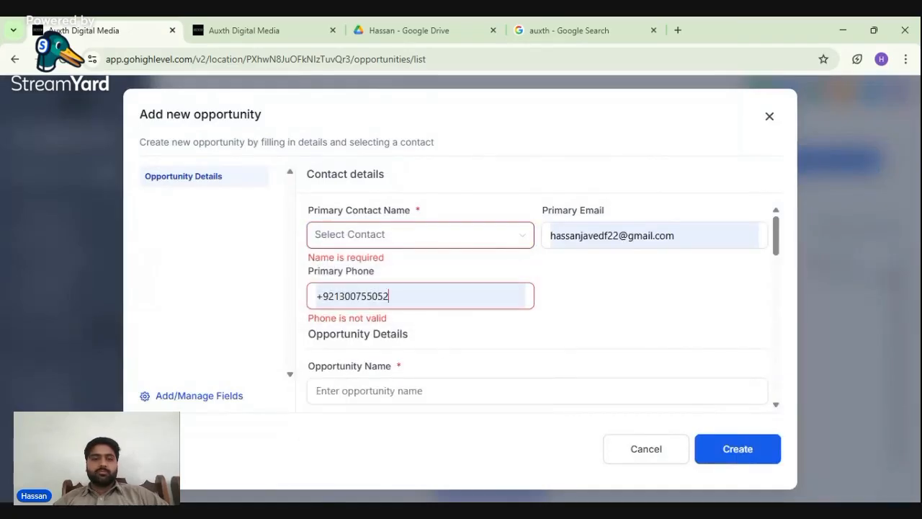
key(BackSpace)
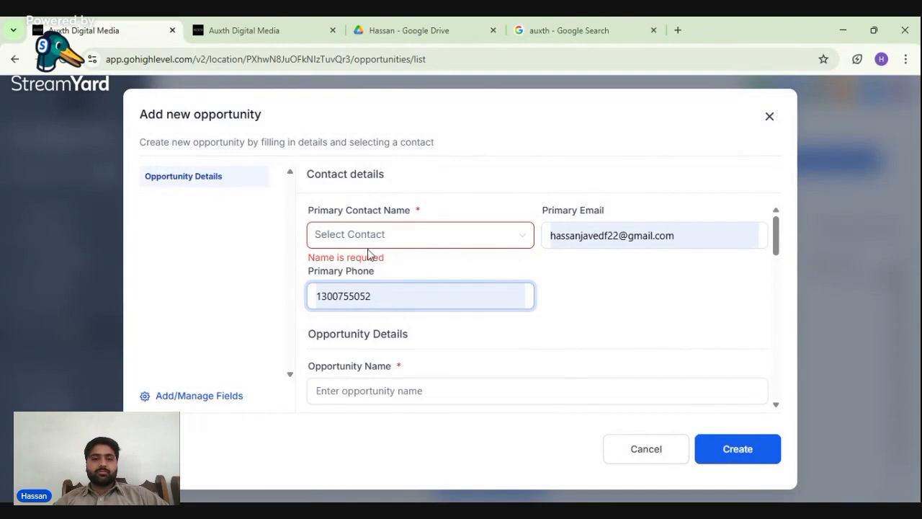
click(368, 245)
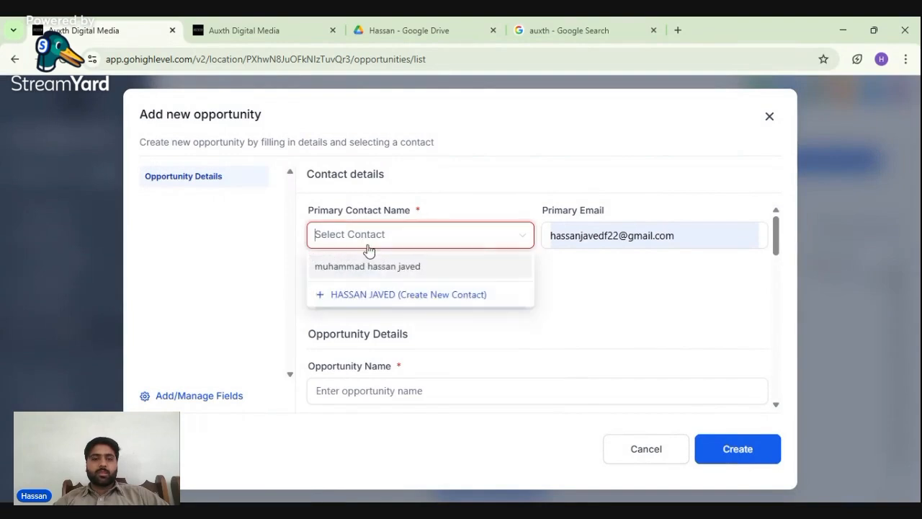
click(323, 268)
- Review the remaining opportunity details and create the opportunity in the Appointment Booking pipeline at the New Lead stage with Open status
scroll(436, 342, down, 3)
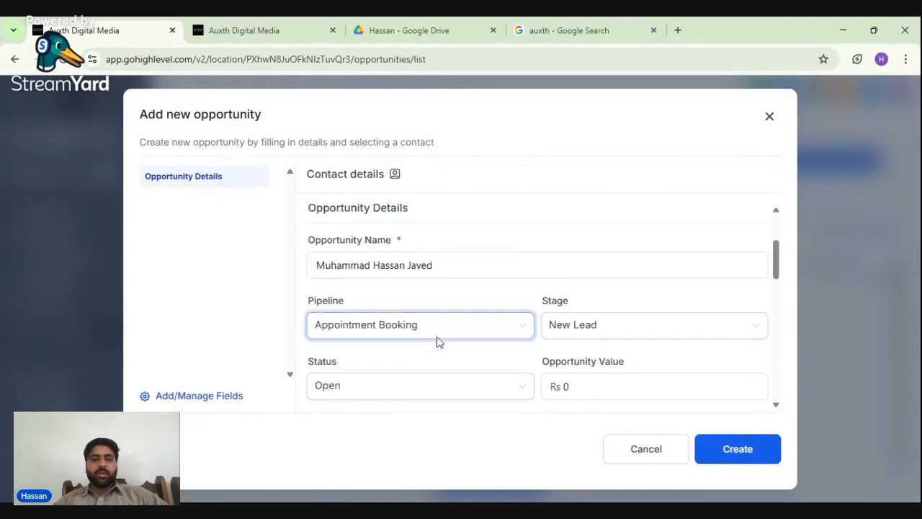
scroll(472, 351, down, 7)
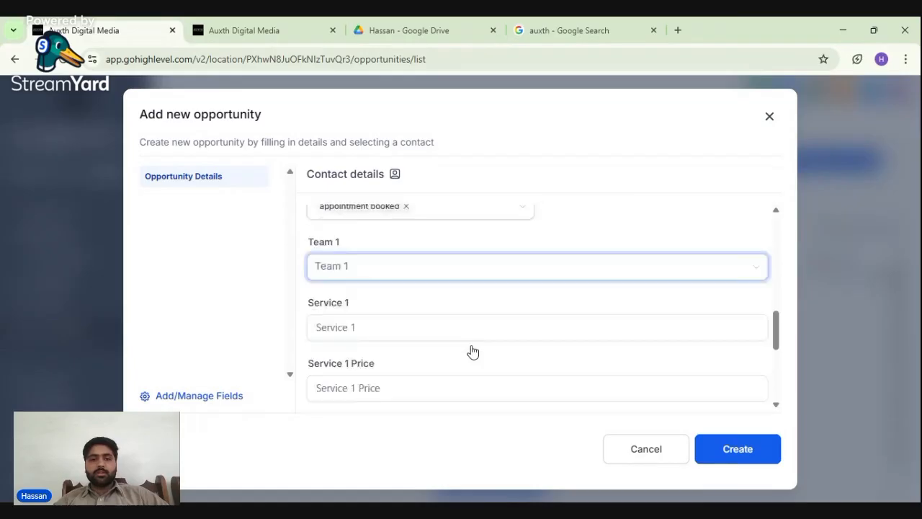
scroll(470, 350, up, 5)
scroll(540, 306, down, 5)
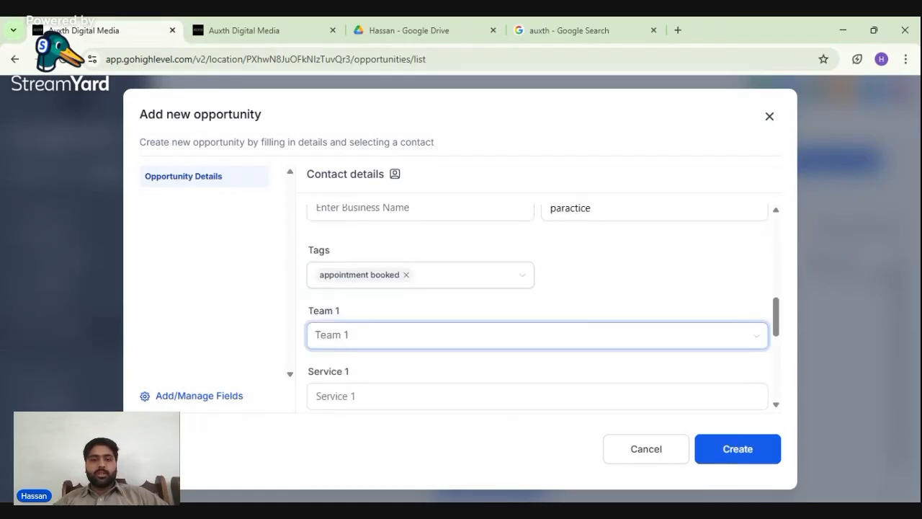
click(750, 449)
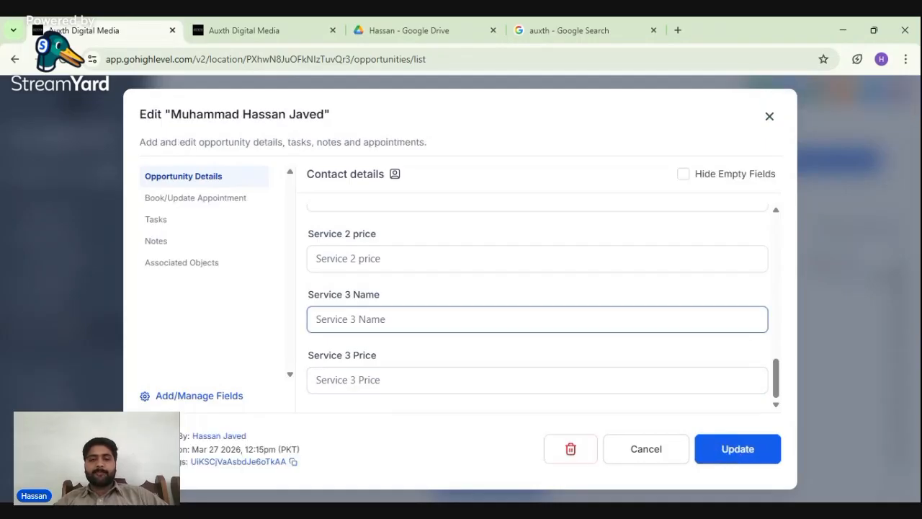
- Close the opportunity's details and move its card from the New Lead stage to Appointment done
click(769, 117)
drag(200, 332, 454, 327)
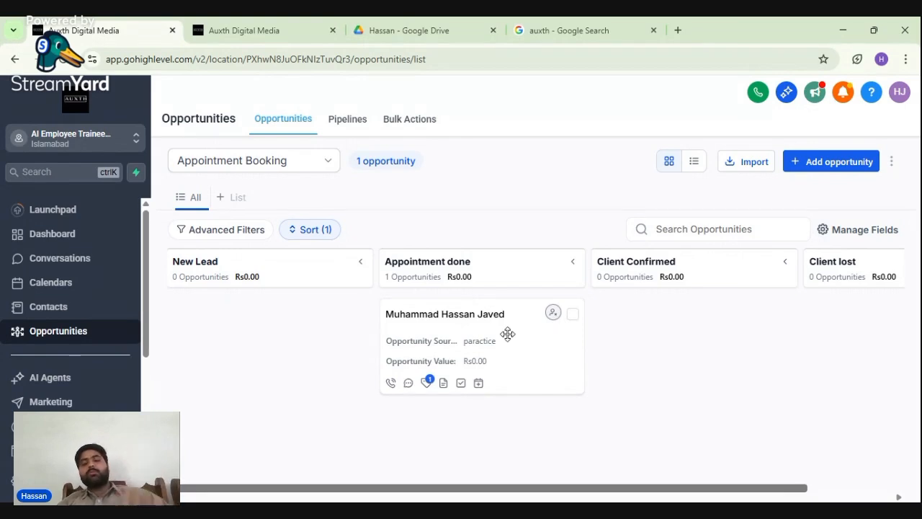
- Move the opportunity card to Client Confirmed, try moving it on to Client lost, and return it to Appointment done
drag(507, 334, 670, 329)
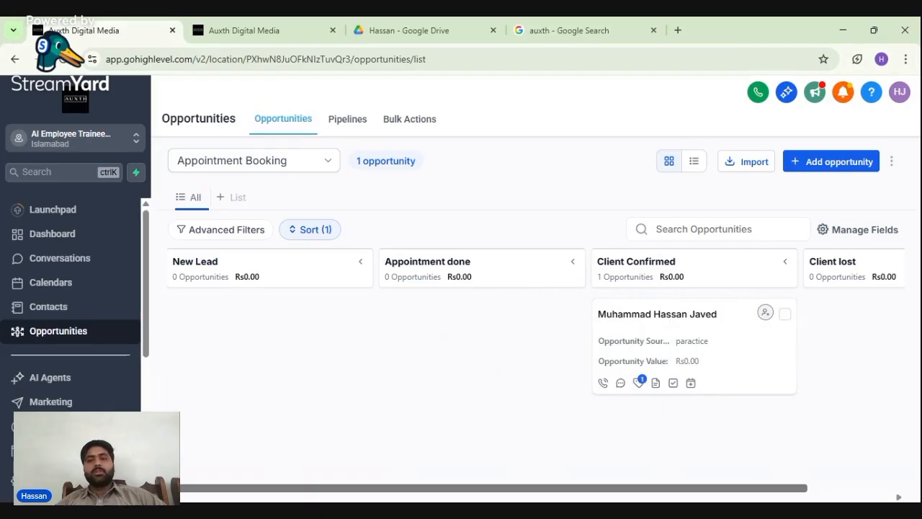
drag(669, 329, 836, 315)
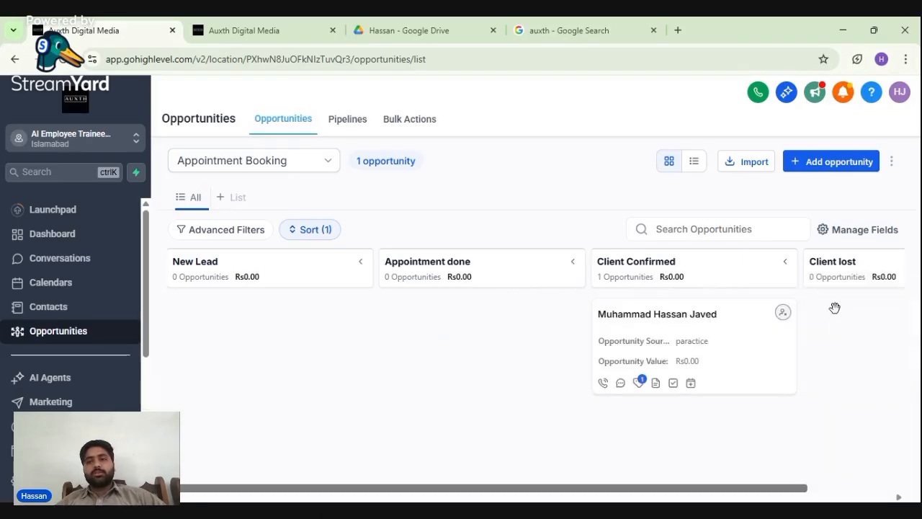
drag(727, 329, 512, 336)
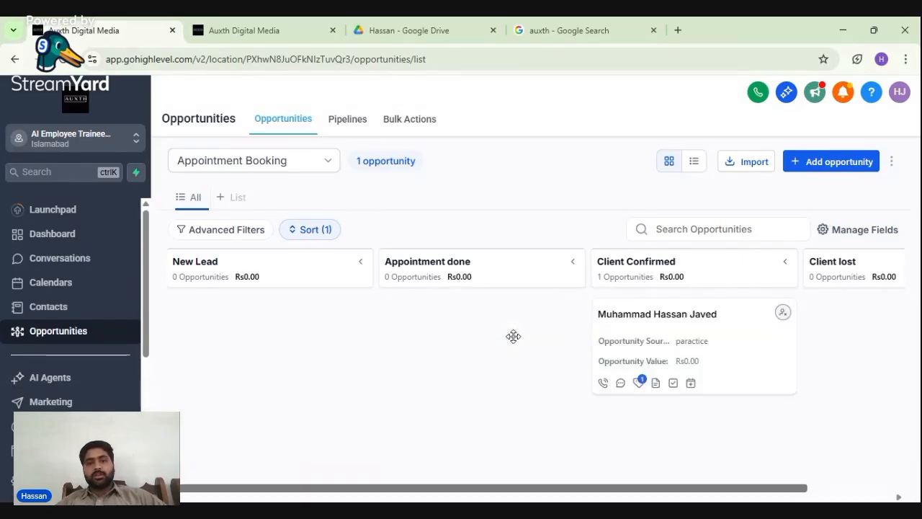
drag(619, 345, 436, 342)
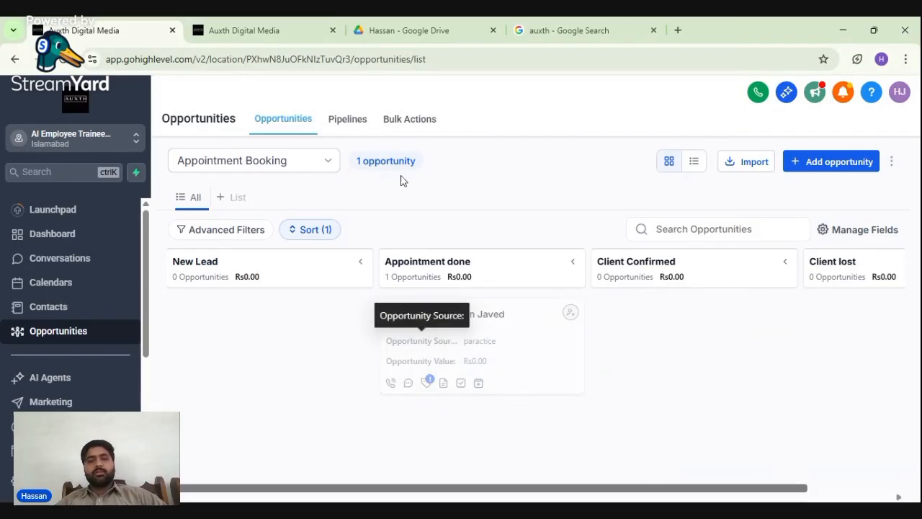
- Switch to the confirmation workflow's browser tab, check the pipeline and stage filters of the Find Opportunity action, and close it unchanged
click(257, 27)
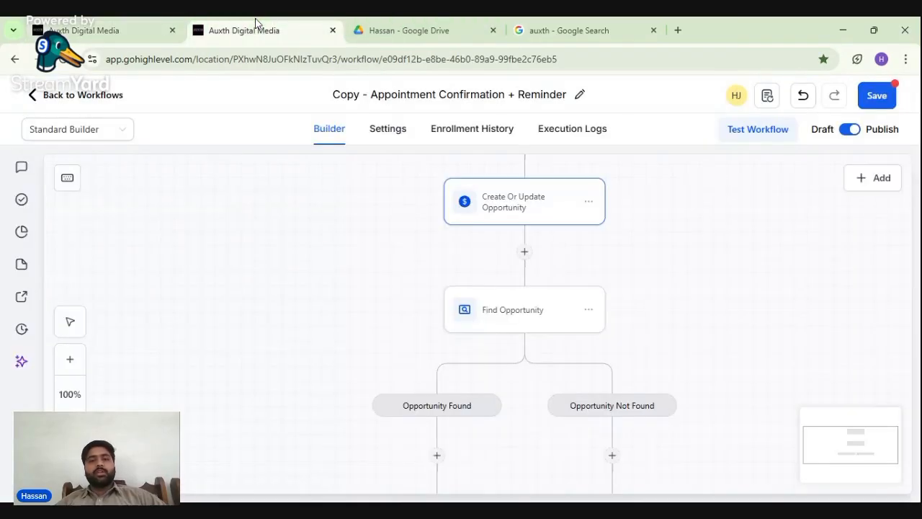
scroll(704, 351, down, 1)
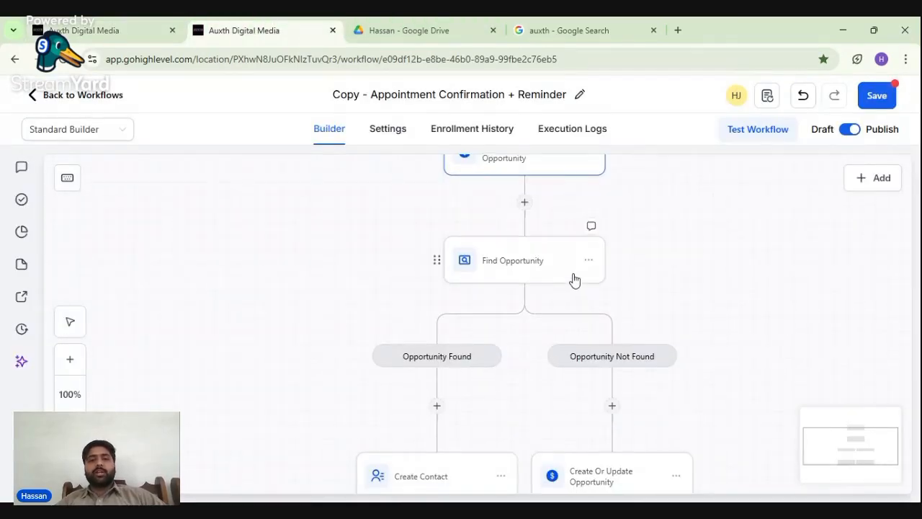
scroll(638, 292, down, 1)
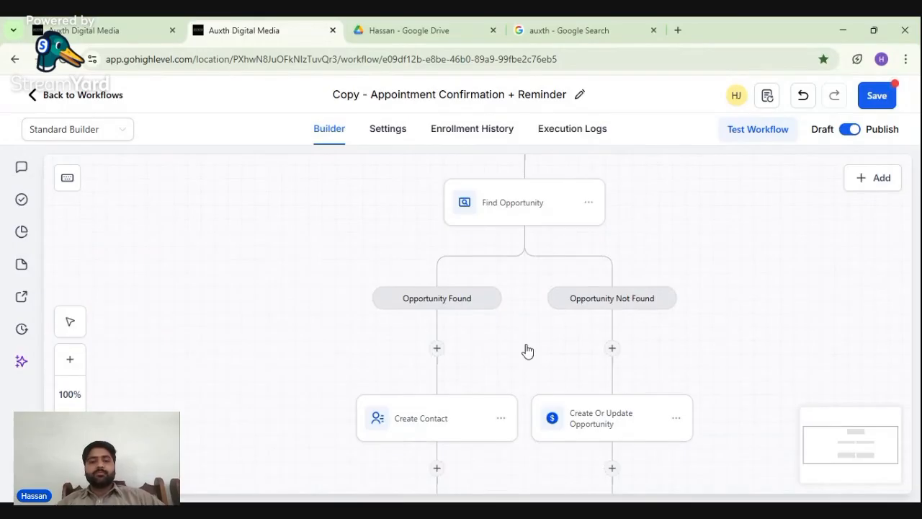
scroll(527, 350, down, 1)
scroll(502, 288, up, 1)
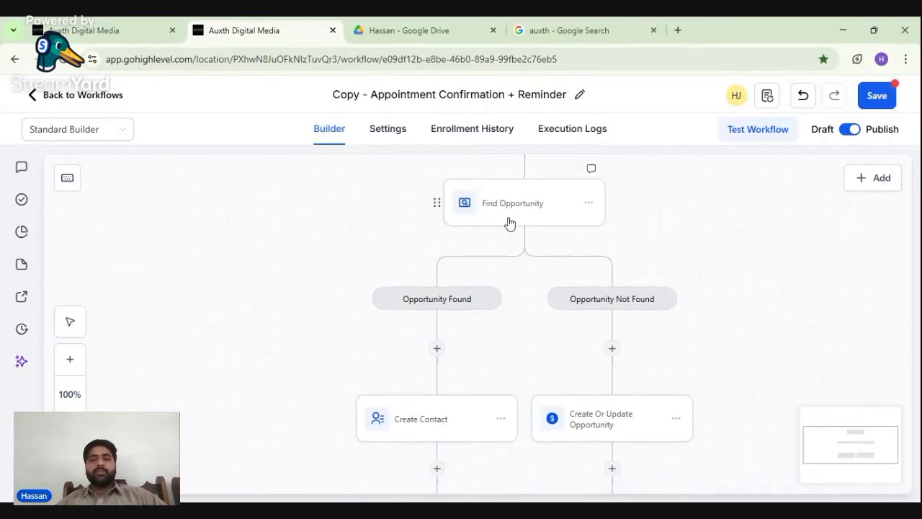
click(511, 211)
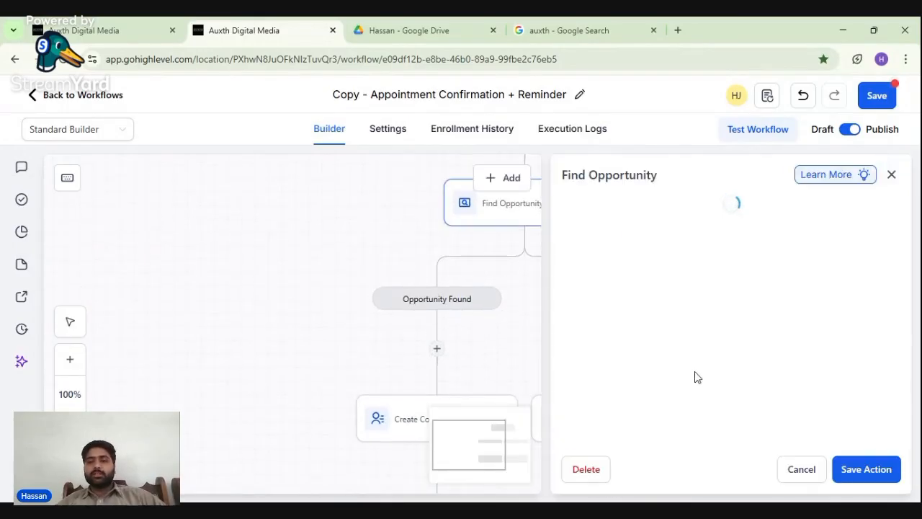
scroll(694, 377, down, 1)
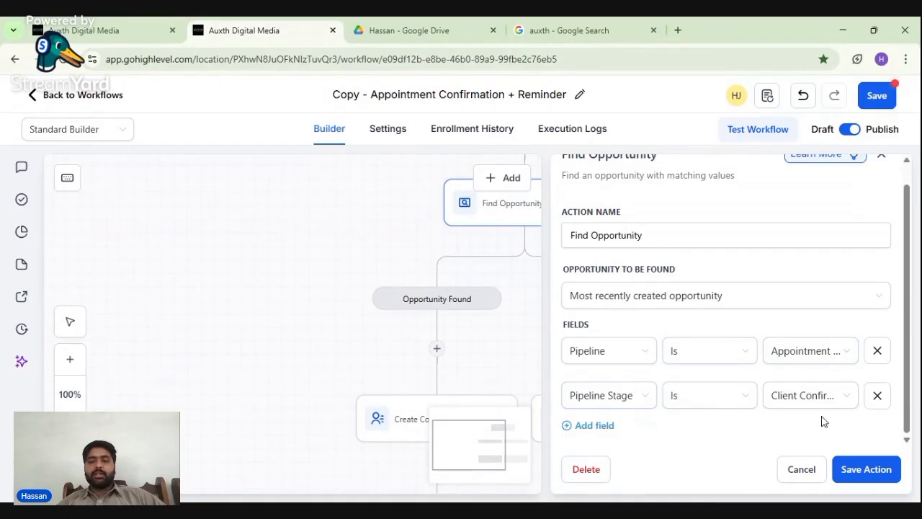
click(802, 469)
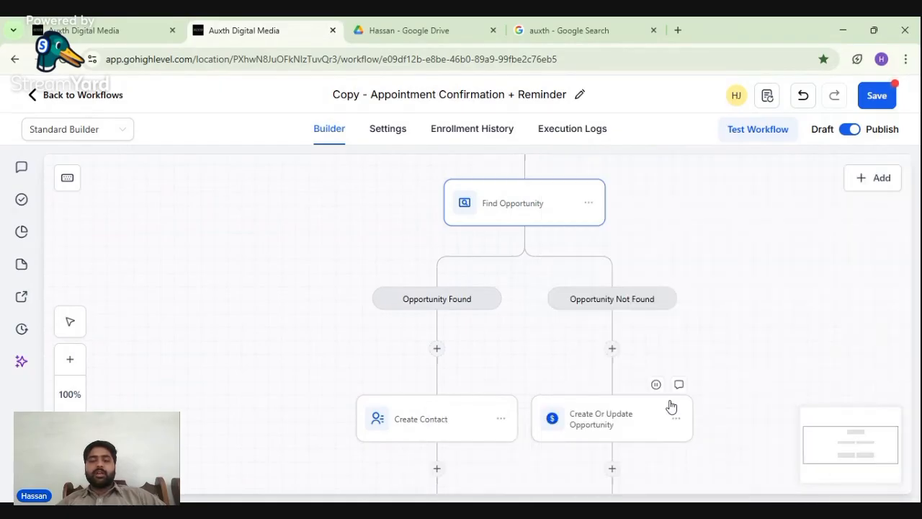
- Review the Opportunity Found branch, check the pipeline and stage of the Opportunity Not Found branch's Create Or Update Opportunity action, and close it unchanged
scroll(669, 405, down, 1)
scroll(458, 399, down, 1)
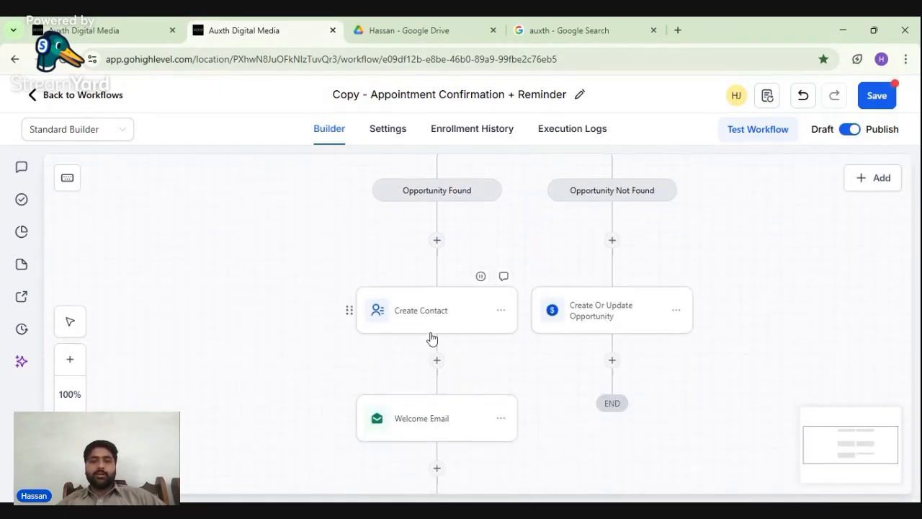
scroll(431, 338, down, 1)
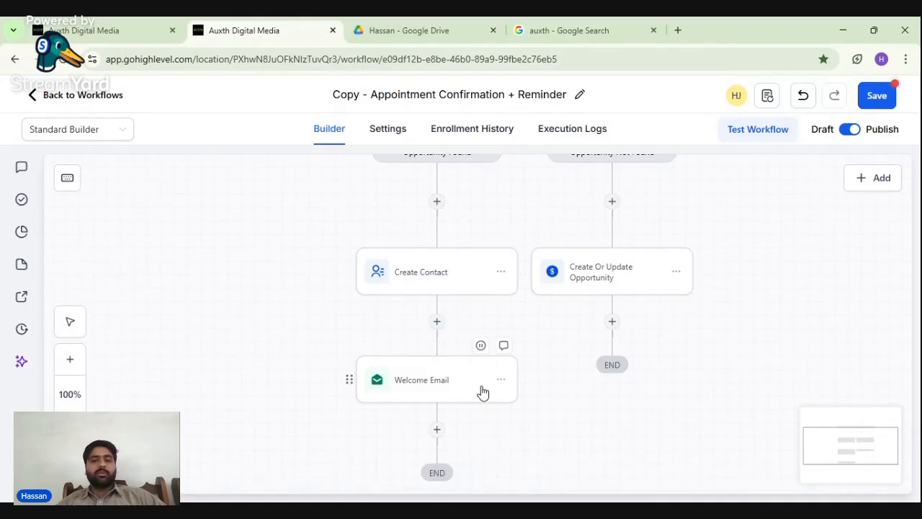
scroll(518, 405, down, 2)
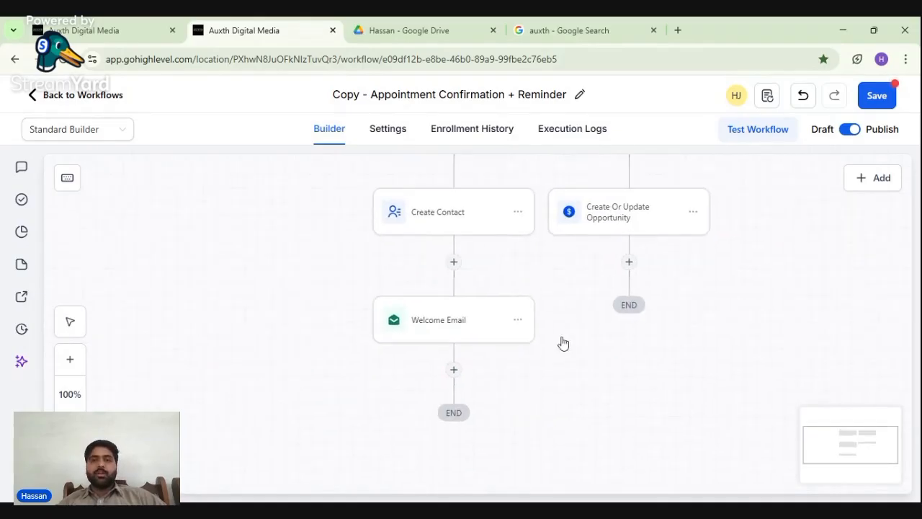
scroll(665, 309, up, 2)
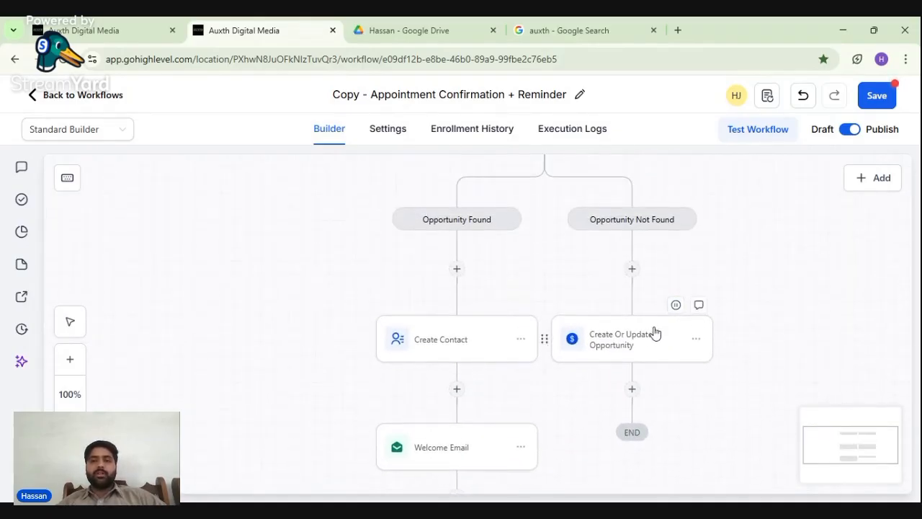
click(649, 335)
scroll(741, 371, down, 1)
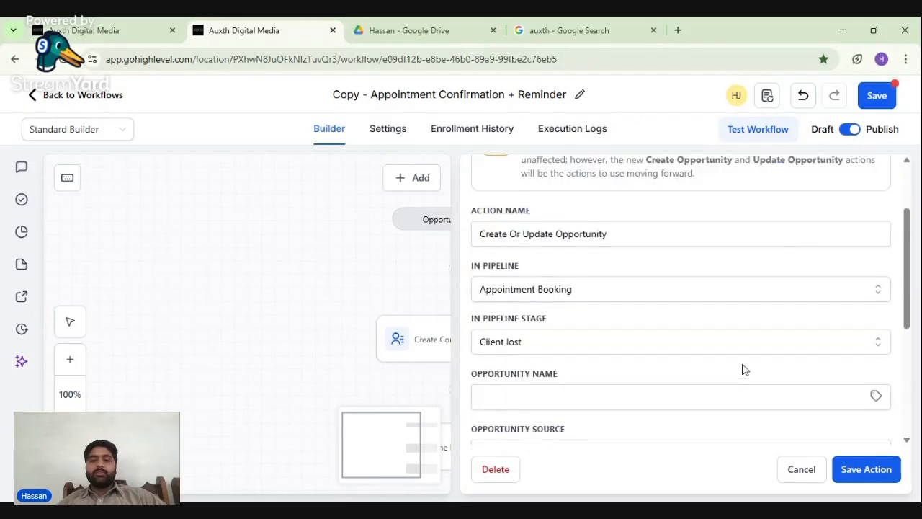
click(804, 462)
scroll(802, 416, up, 5)
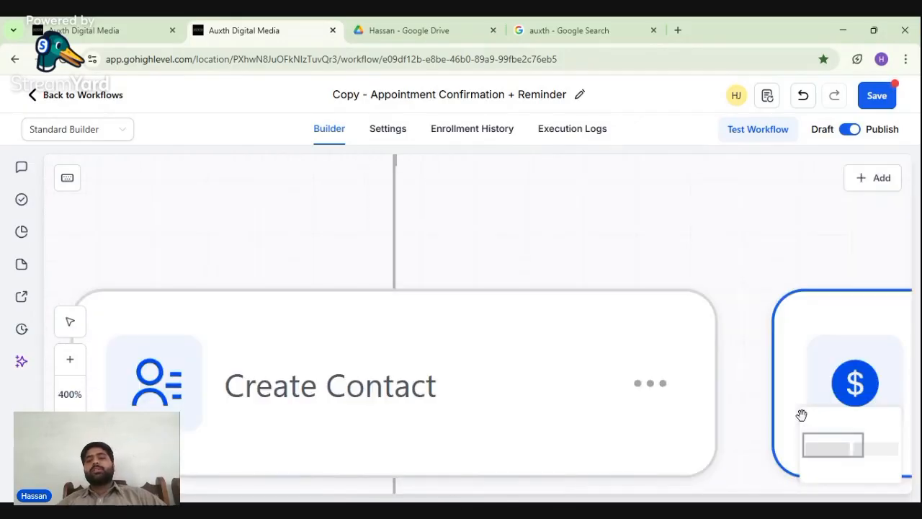
click(718, 268)
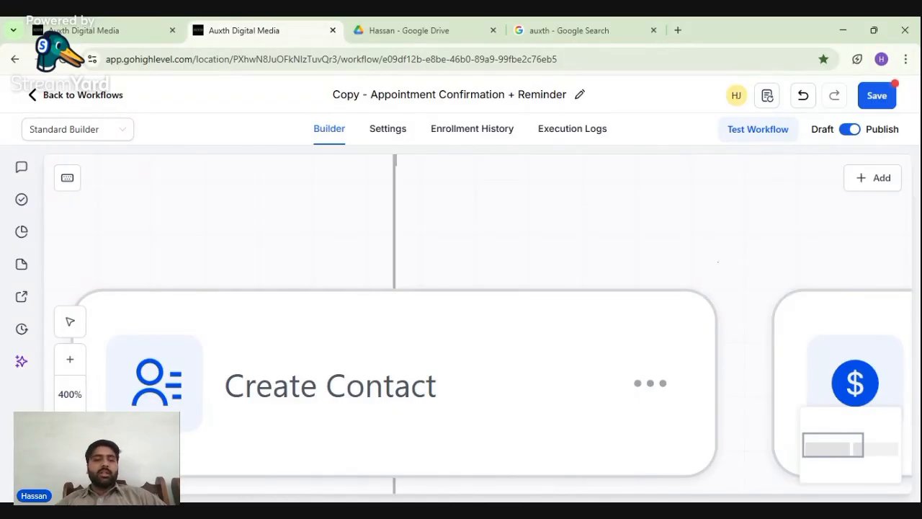
scroll(477, 325, down, 8)
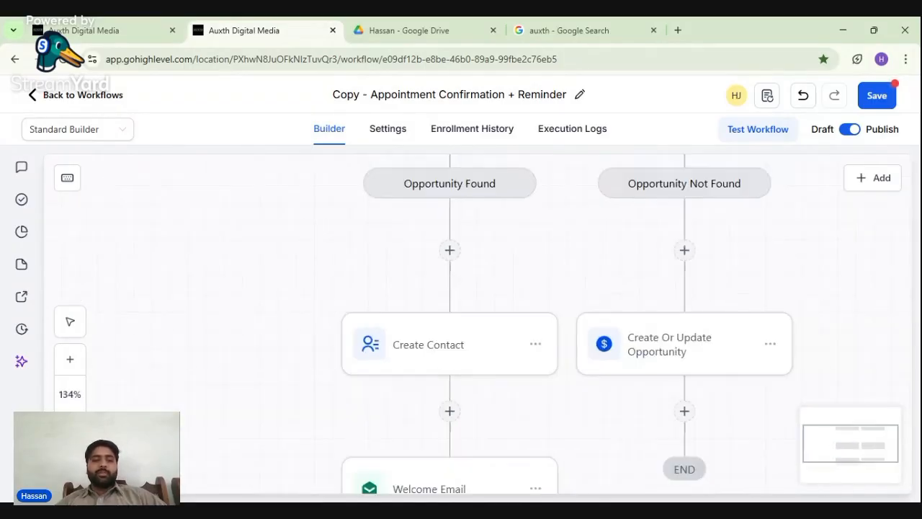
scroll(477, 325, down, 3)
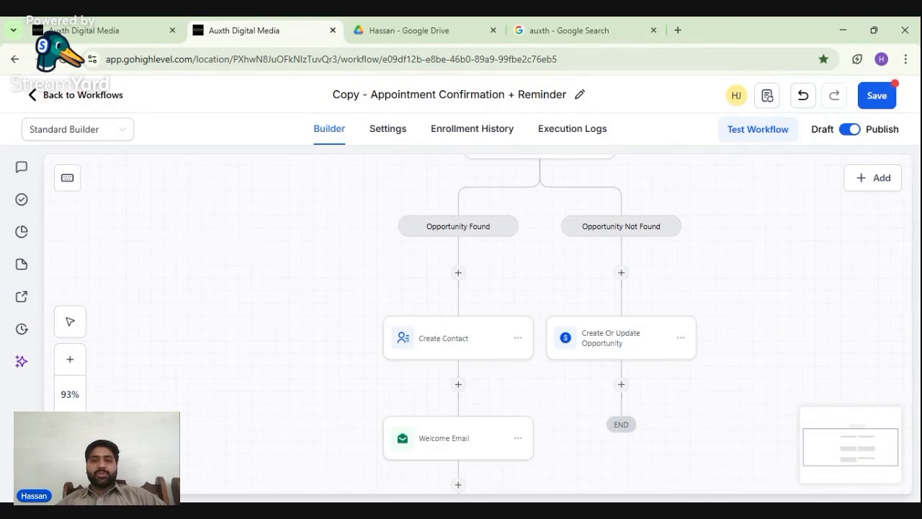
scroll(477, 325, down, 1)
scroll(477, 325, down, 1)
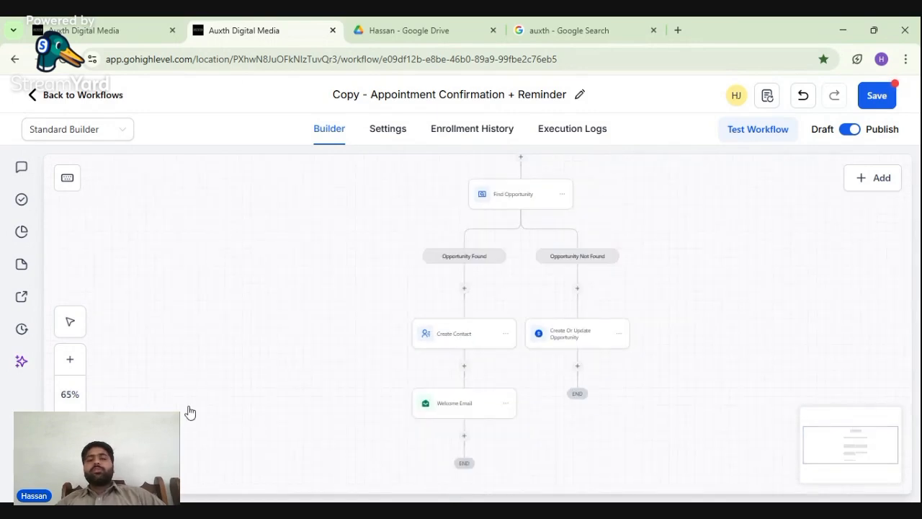